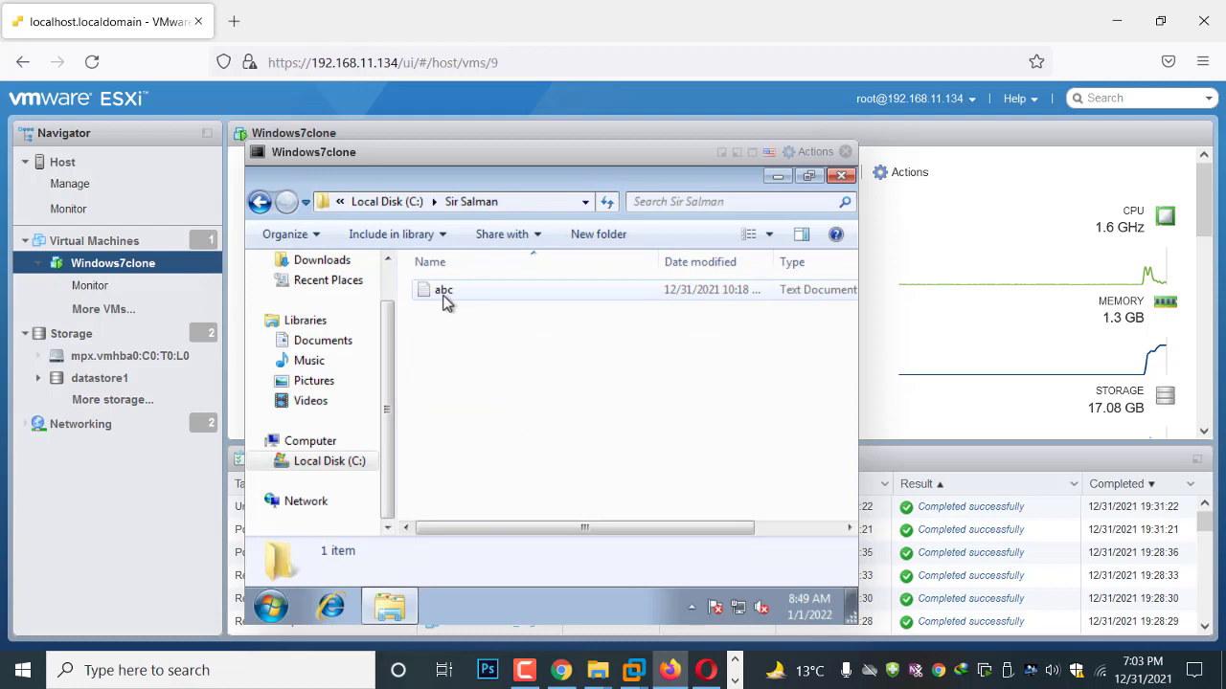
Step: Delete the Sir Salman folder from the VM's Local Disk (C:), leaving five items
click(259, 201)
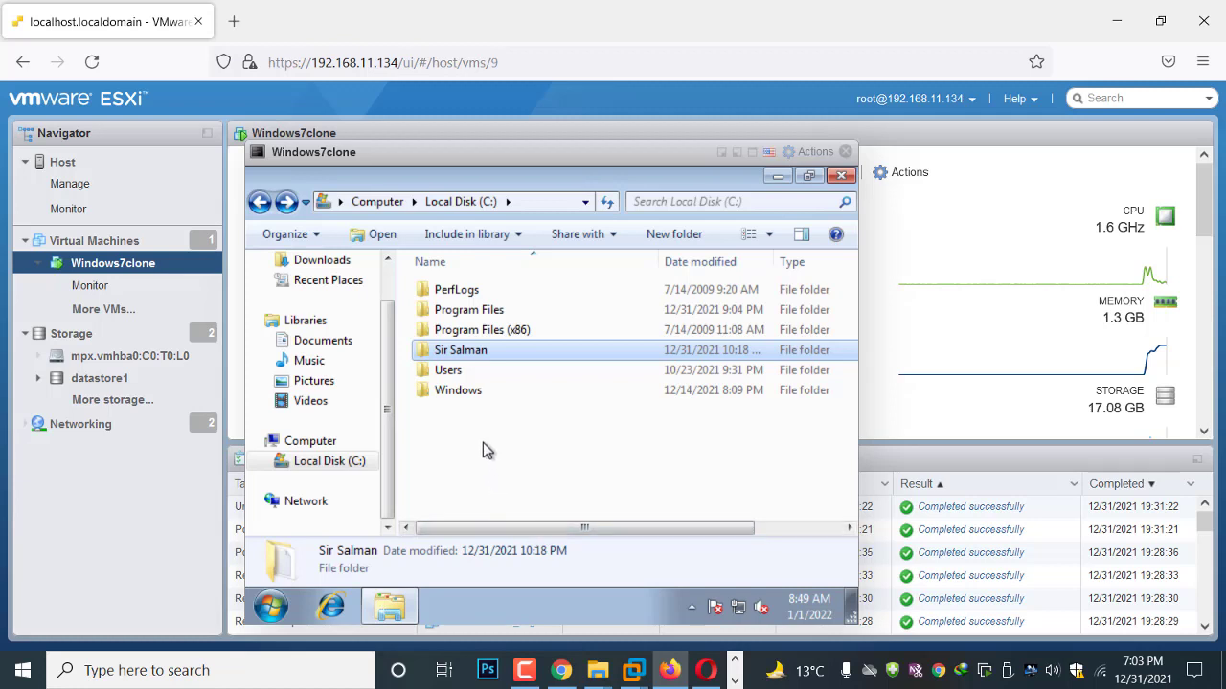
right_click(452, 352)
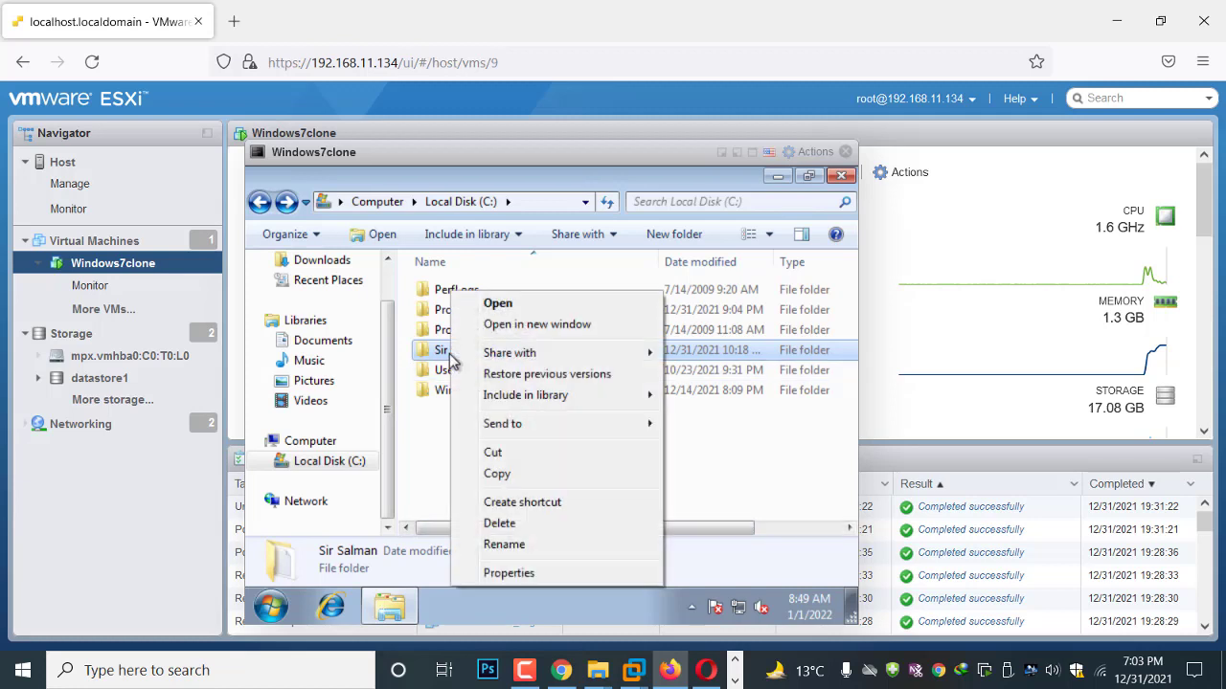
click(500, 524)
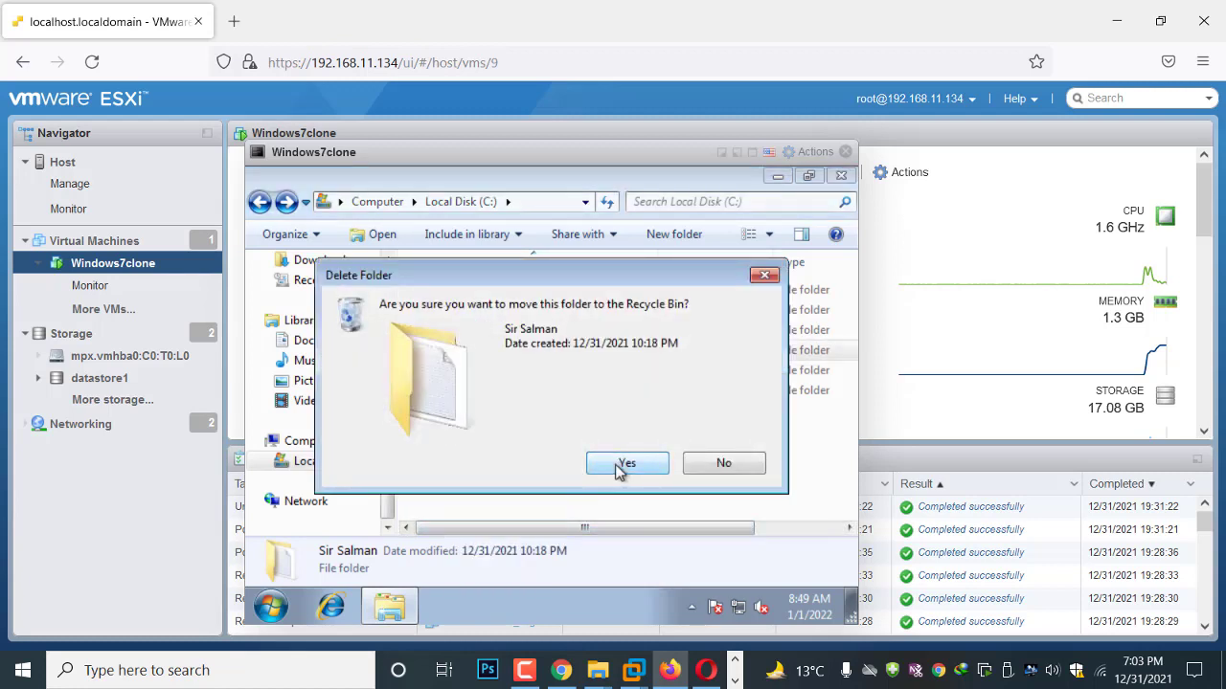
click(618, 466)
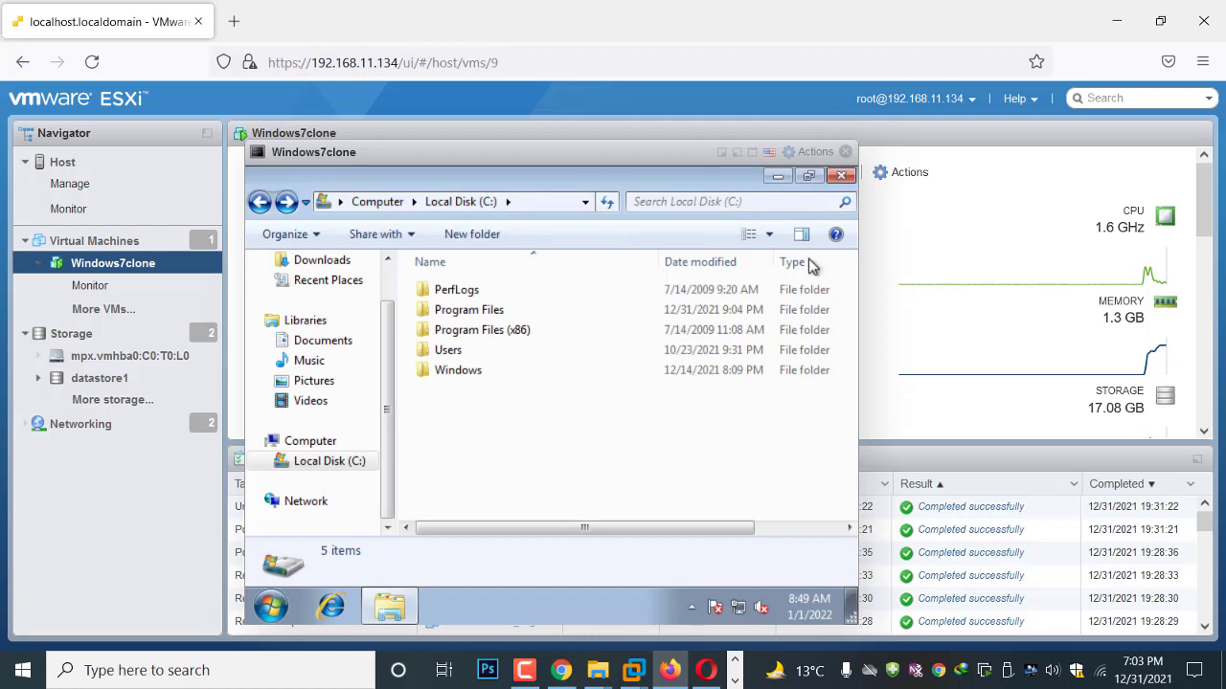
Step: Empty the VM's Recycle Bin to erase Sir Salman permanently, then bring Veeam forward
click(778, 177)
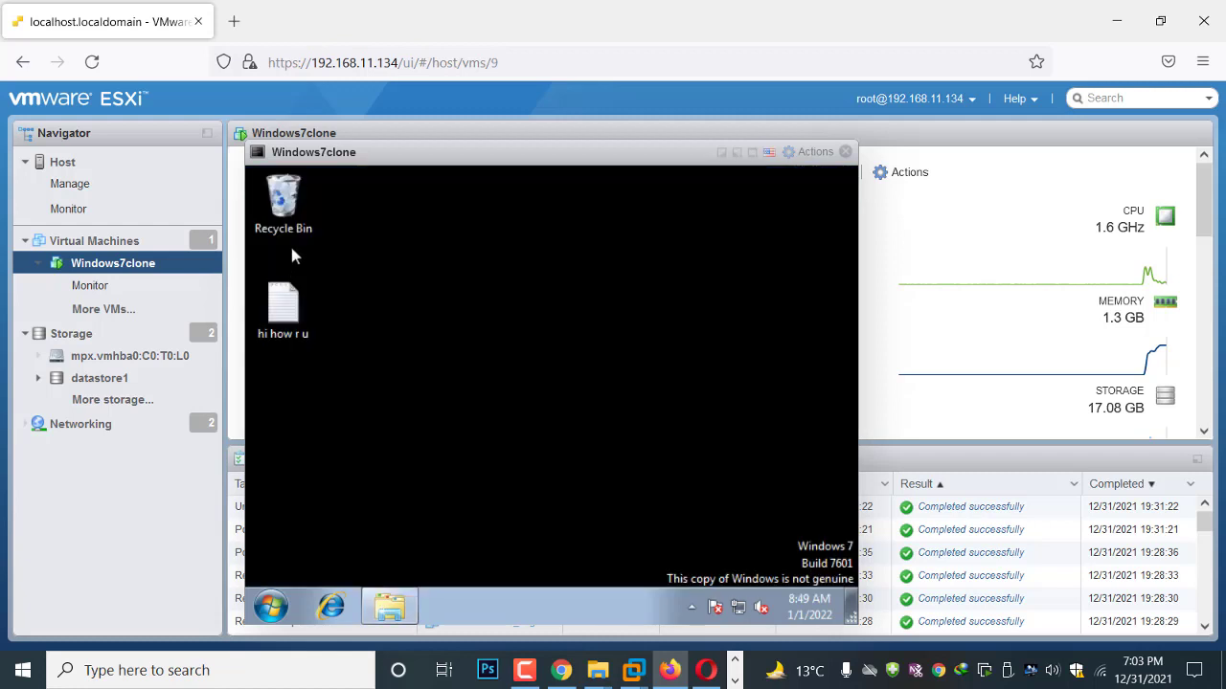
click(287, 218)
right_click(290, 215)
click(325, 249)
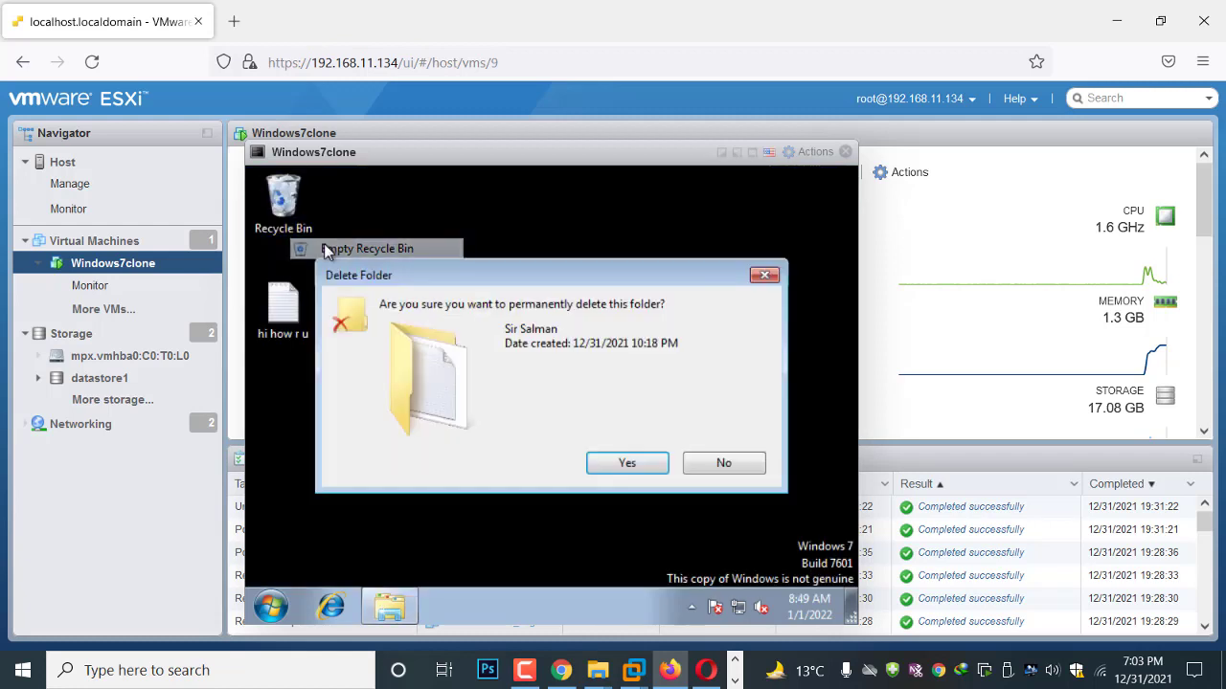
click(624, 462)
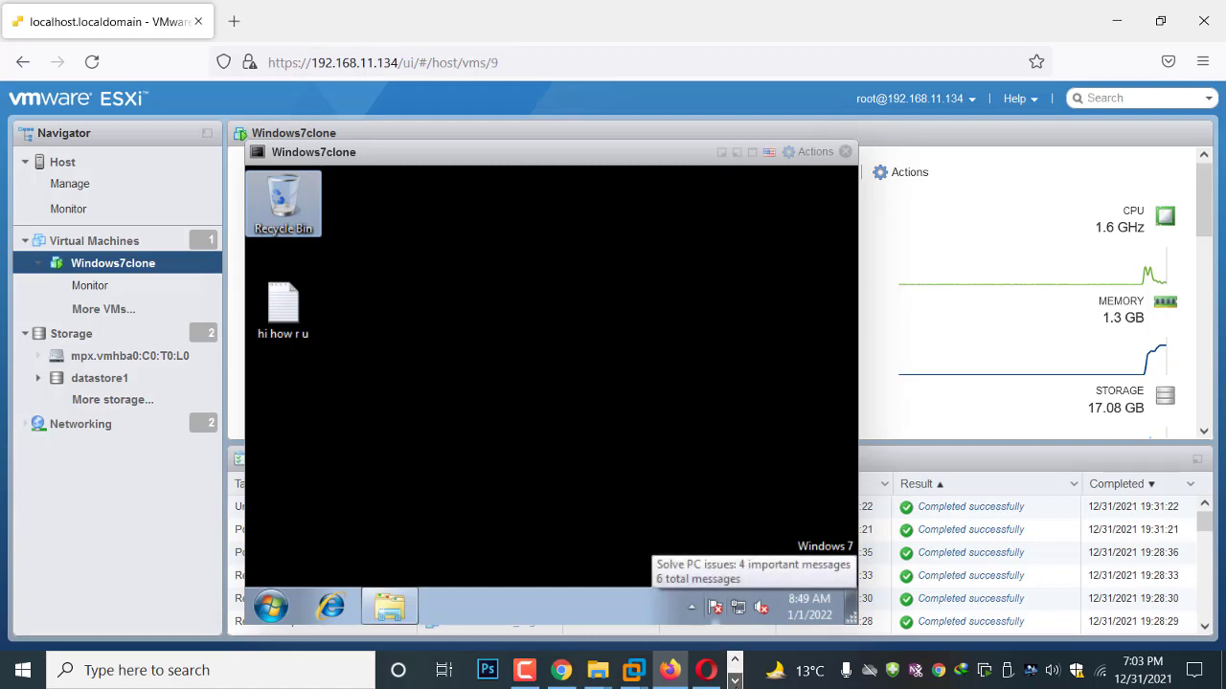
click(735, 681)
click(492, 670)
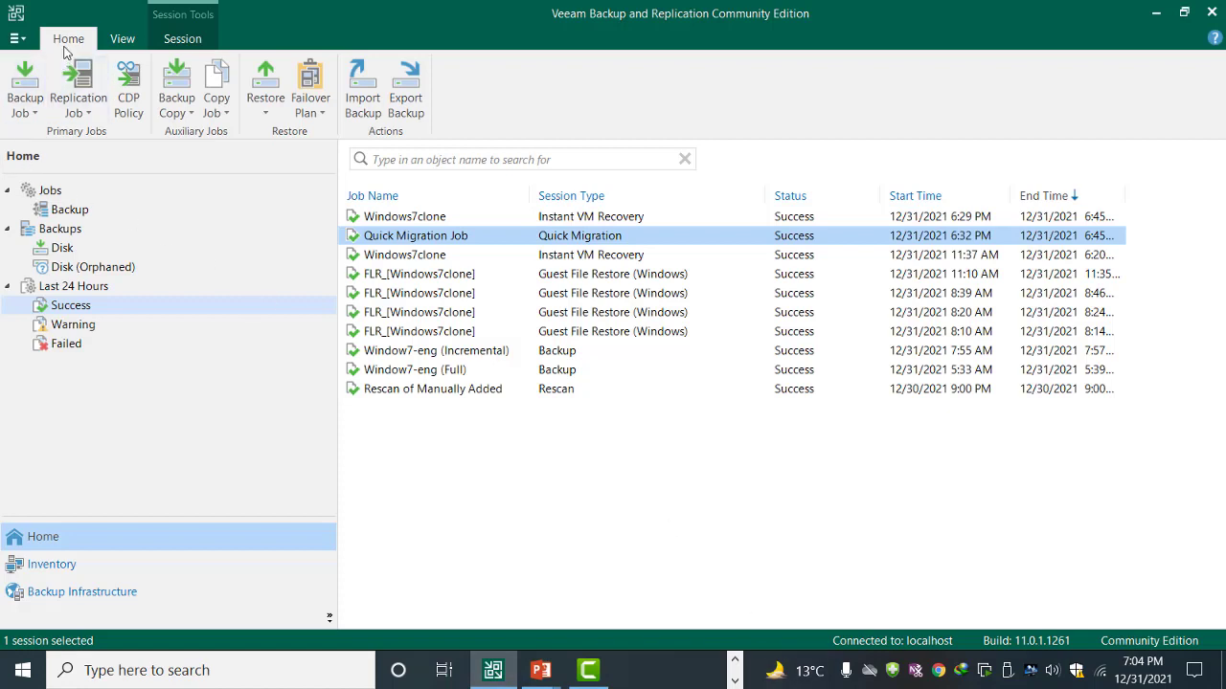
Step: Start a Microsoft Windows guest files restore from a VMware vSphere backup
click(266, 117)
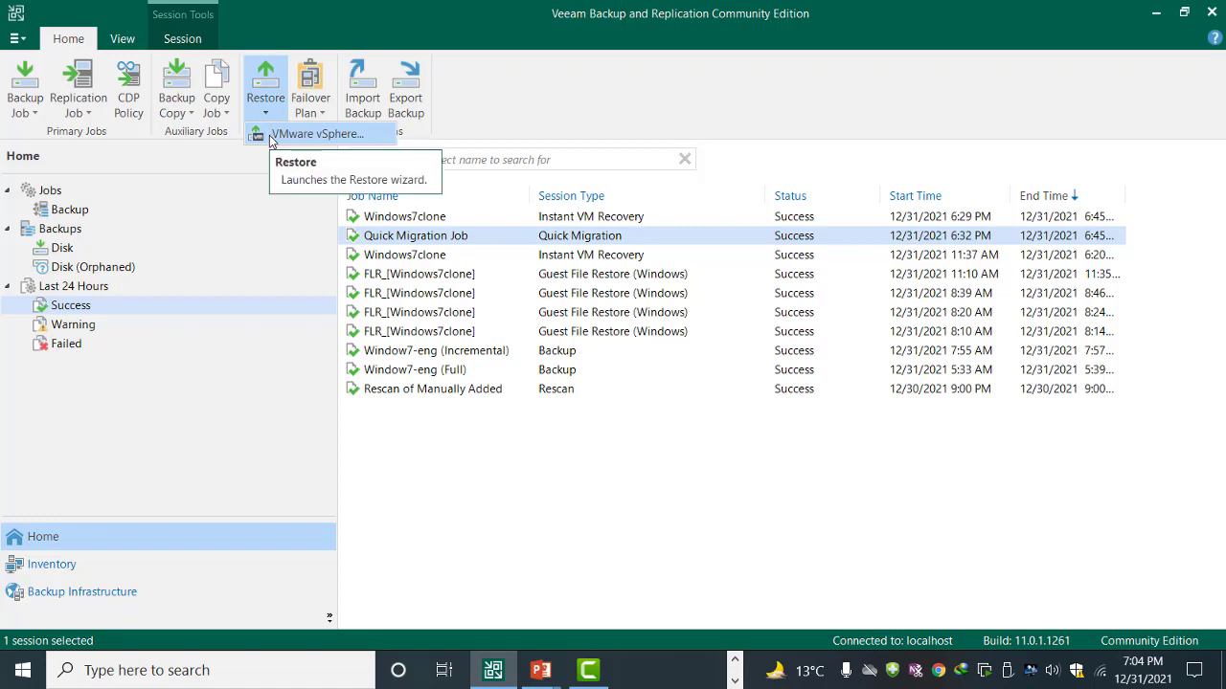
click(273, 135)
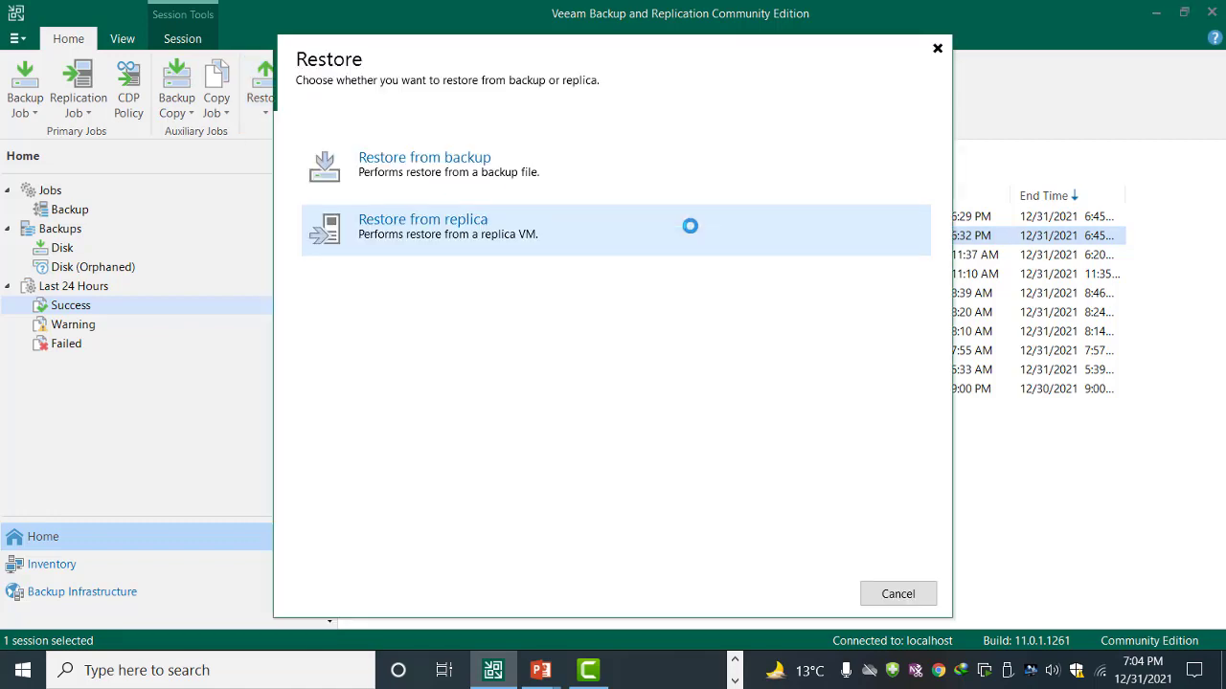
click(443, 172)
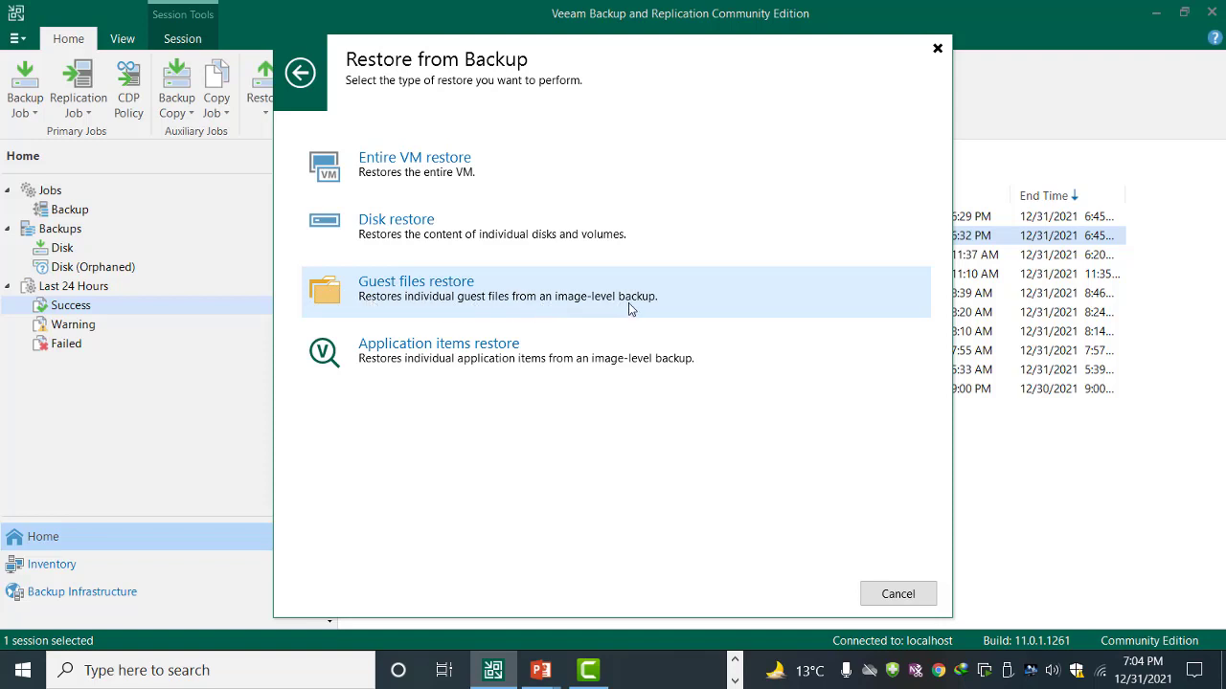
click(486, 308)
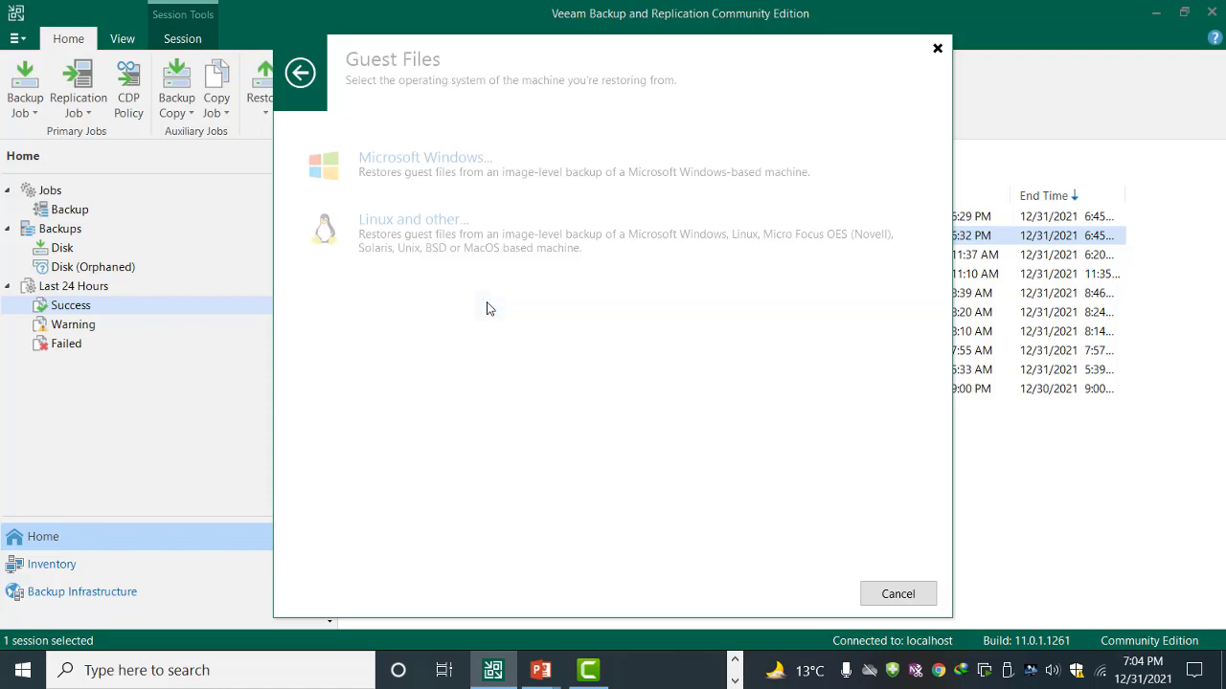
click(457, 178)
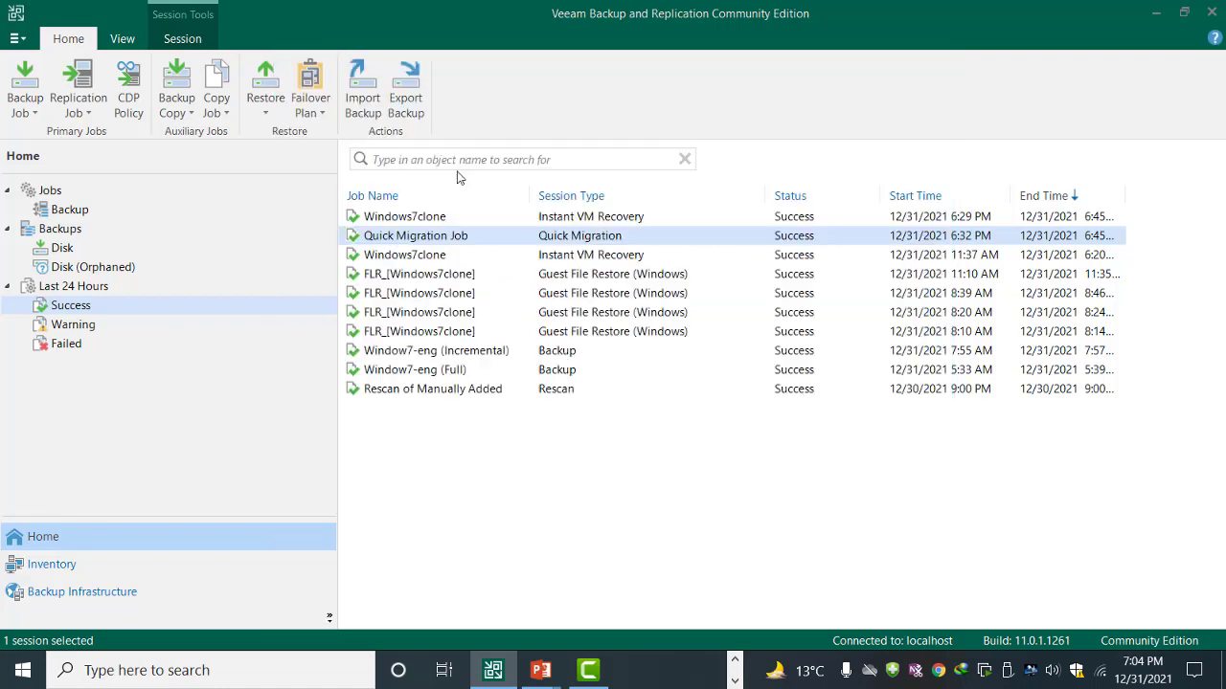
Step: Choose Windows7clone under the Windows-7-21 job and keep its latest 8:35 AM restore point
click(532, 238)
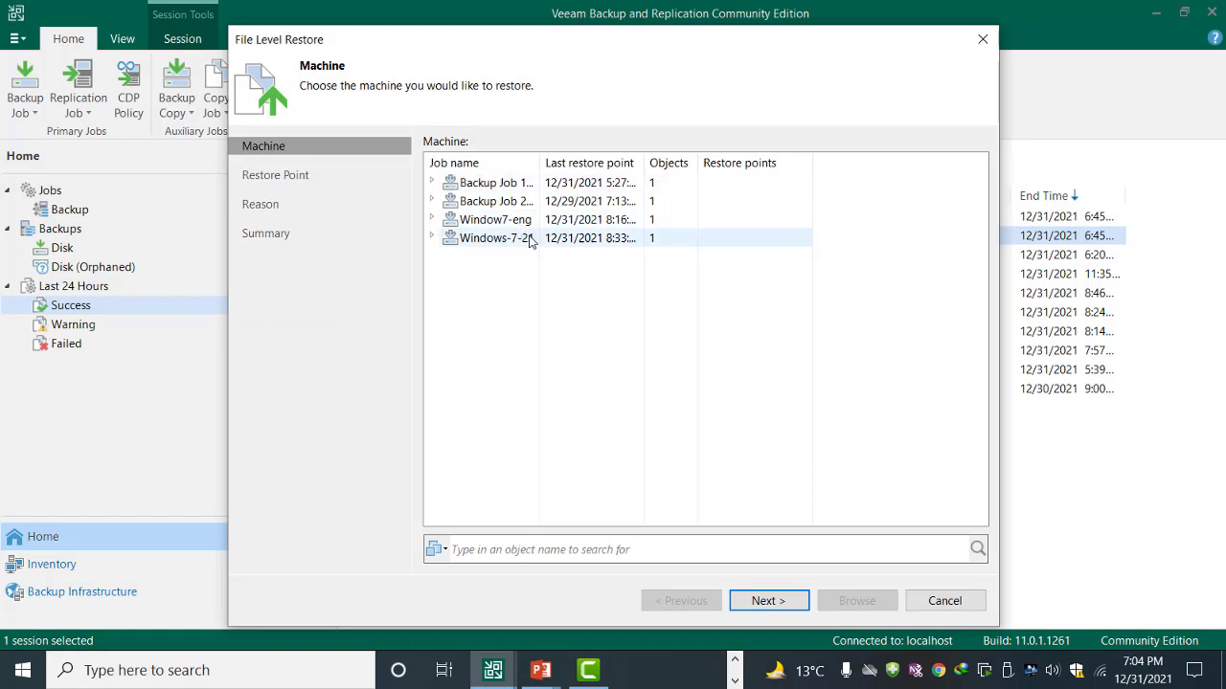
click(432, 237)
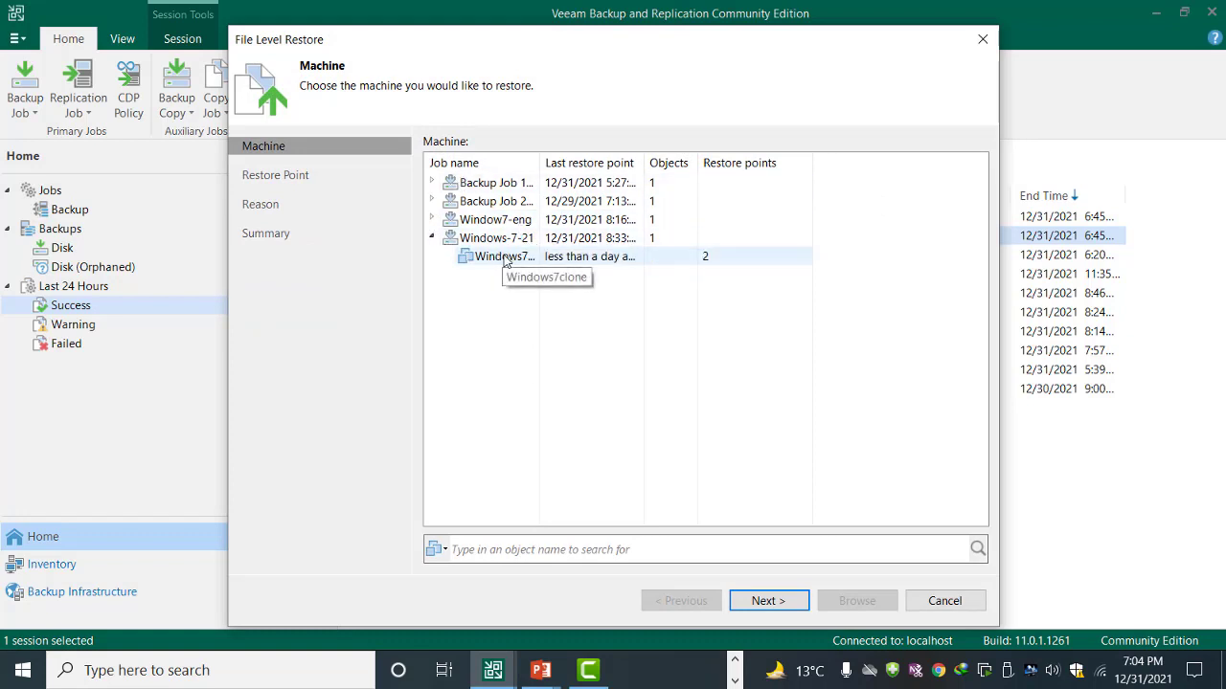
click(505, 257)
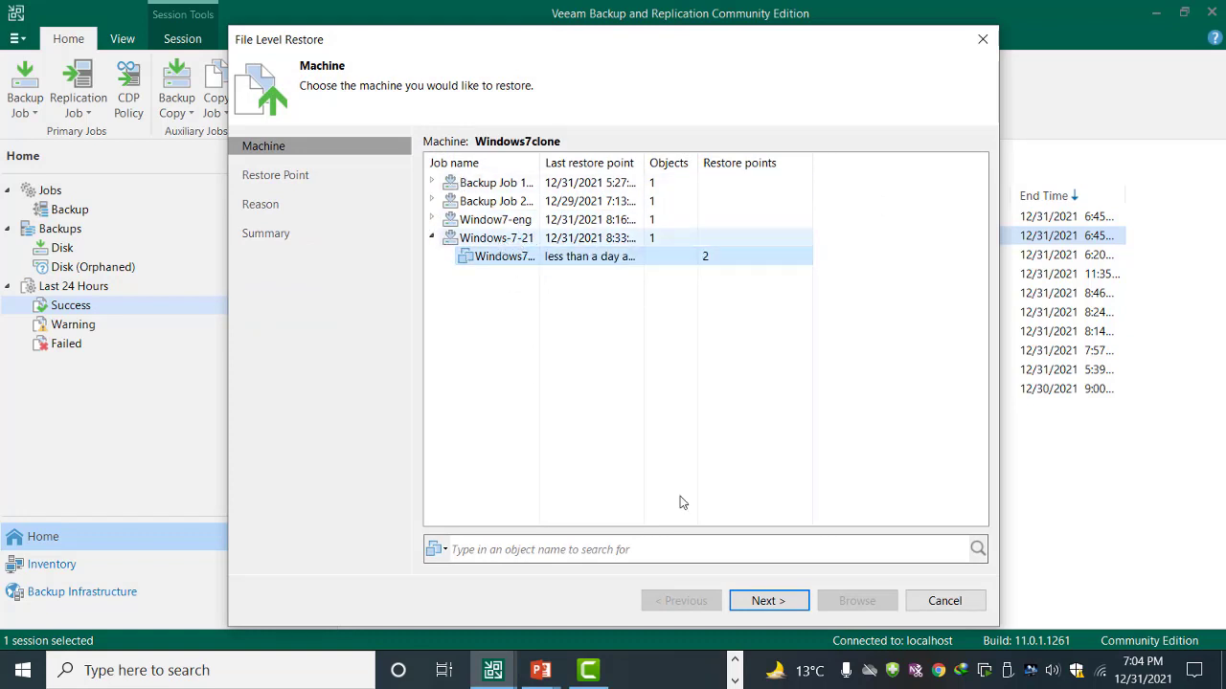
click(756, 599)
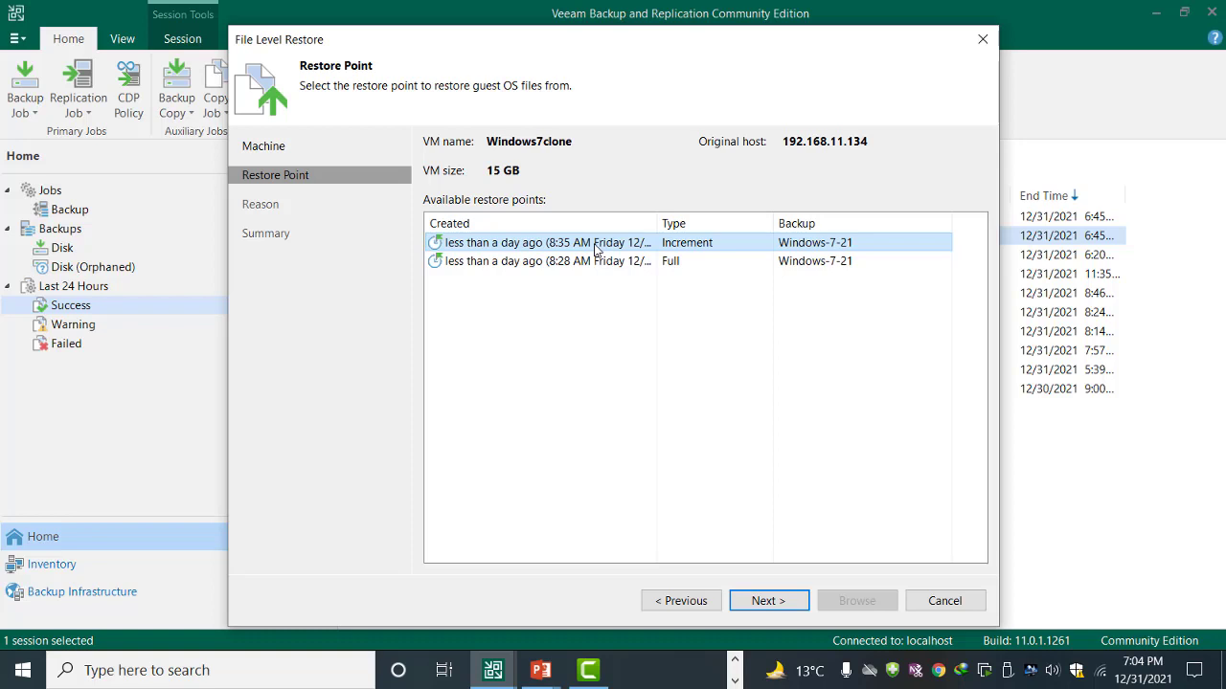
click(777, 605)
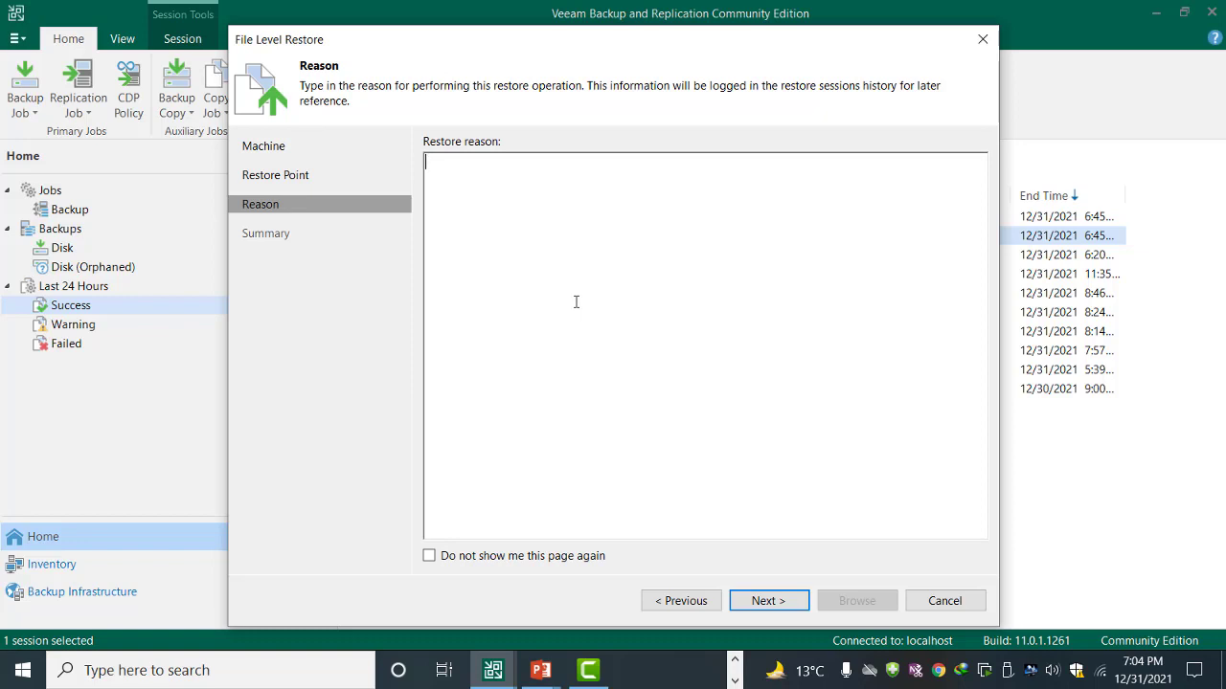
Step: Enter the restore reason 'restore my deleted data' and continue to the summary
text(restore my deleted data)
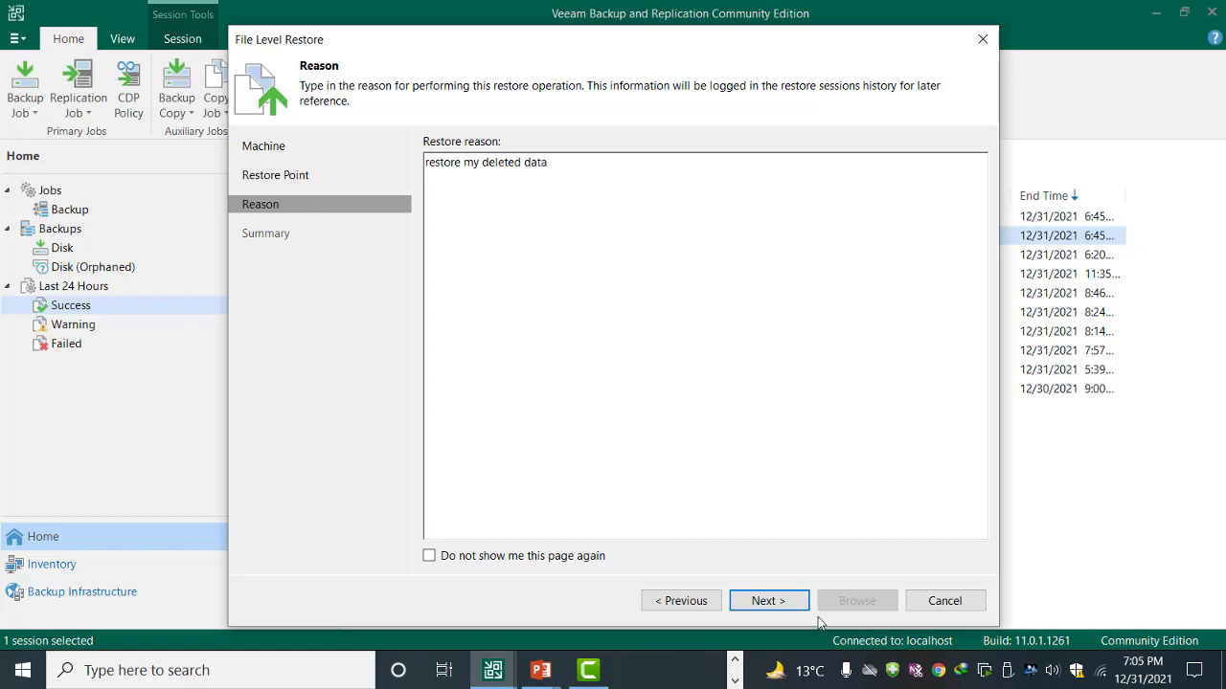
click(770, 605)
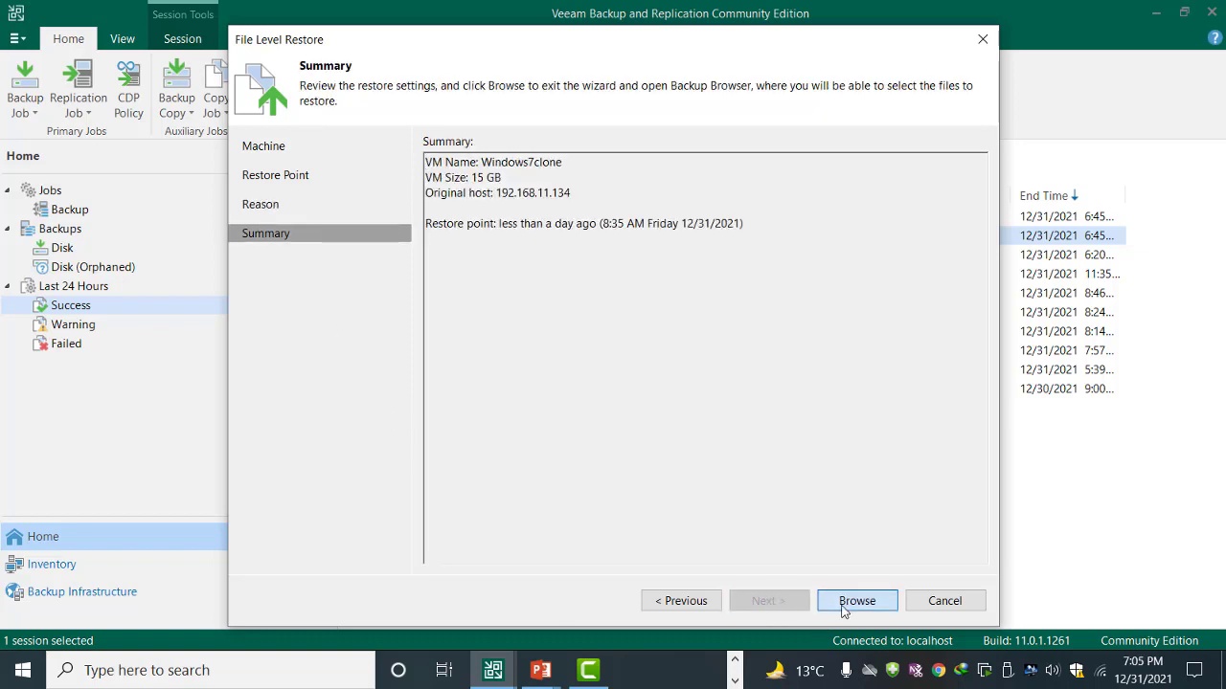
Step: Open the Windows7clone backup in the Backup Browser showing its C:\ folders
click(844, 606)
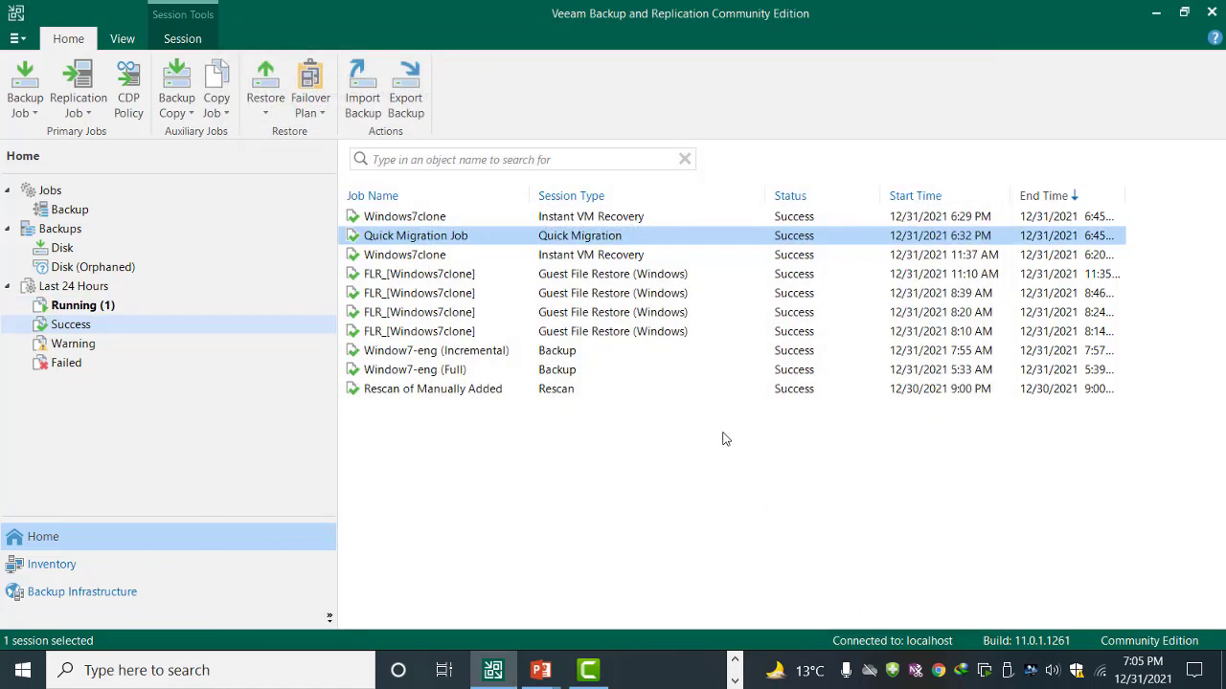
click(91, 313)
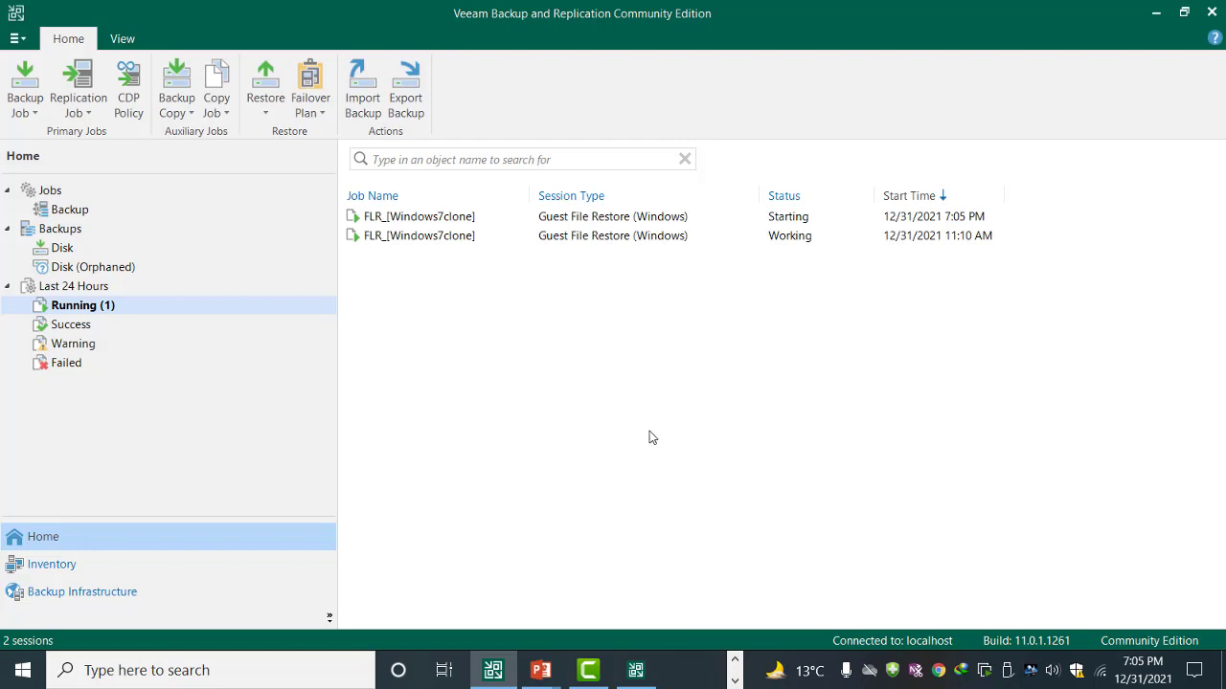
click(651, 674)
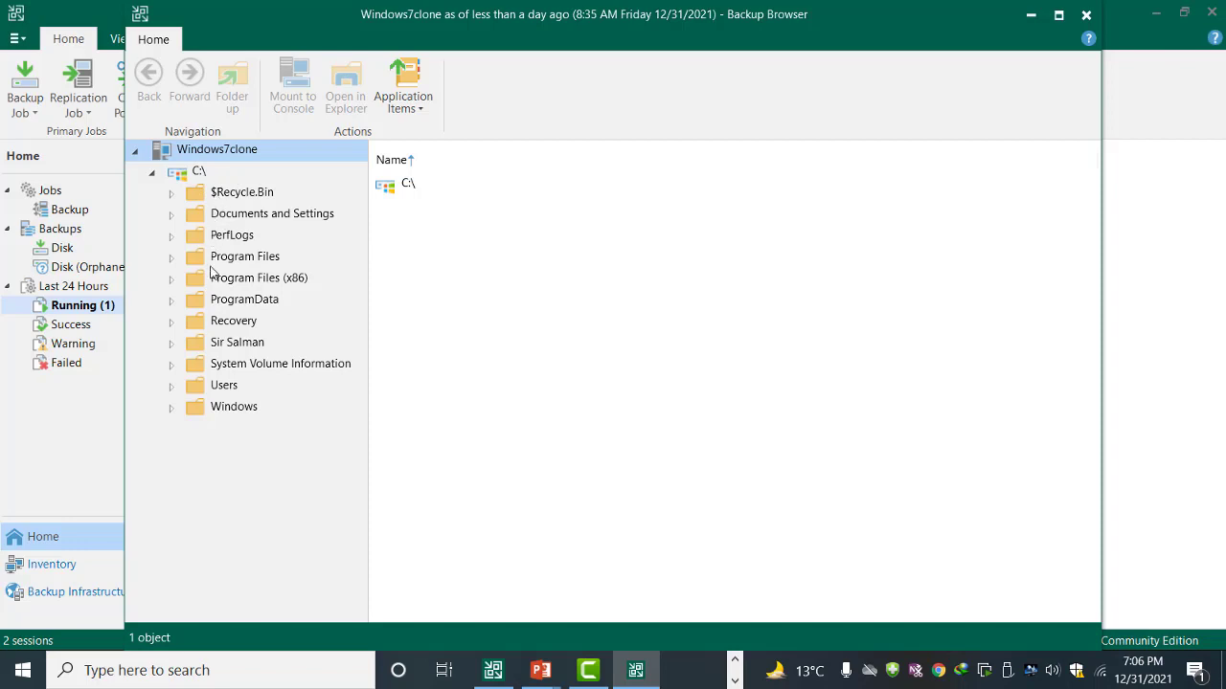
Step: Open the backed-up Sir Salman folder to show abc.txt
click(213, 345)
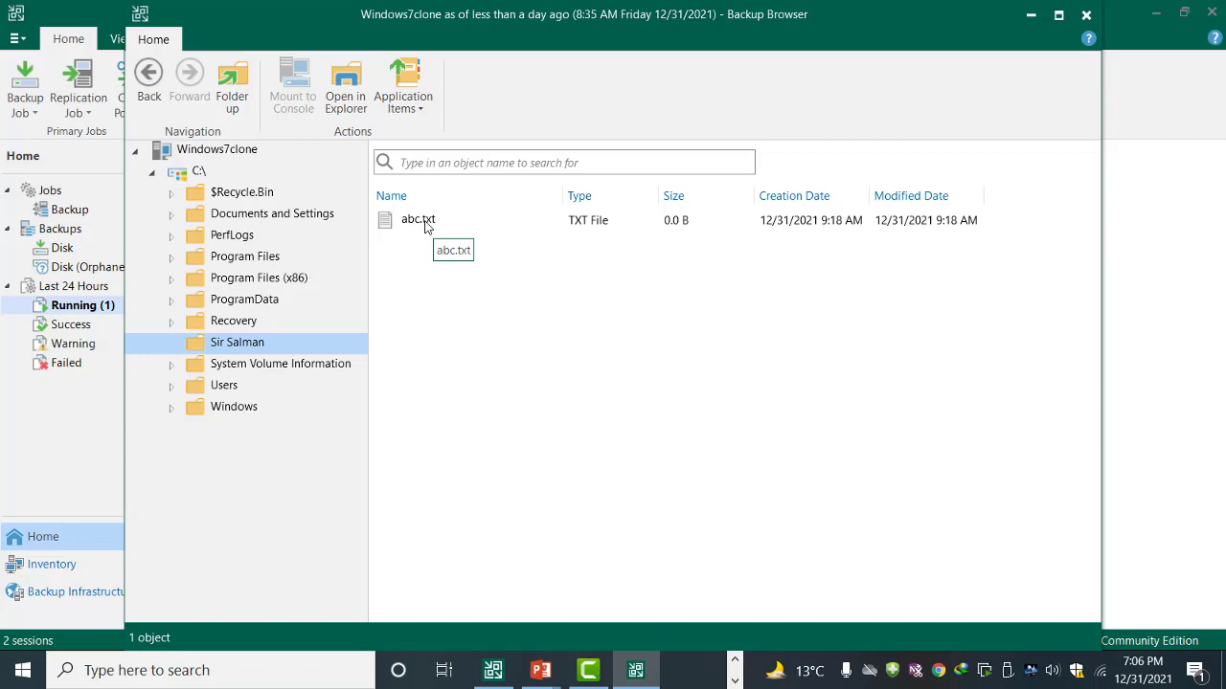
Step: Choose an overwrite restore of the Sir Salman folder to Windows7clone
right_click(231, 347)
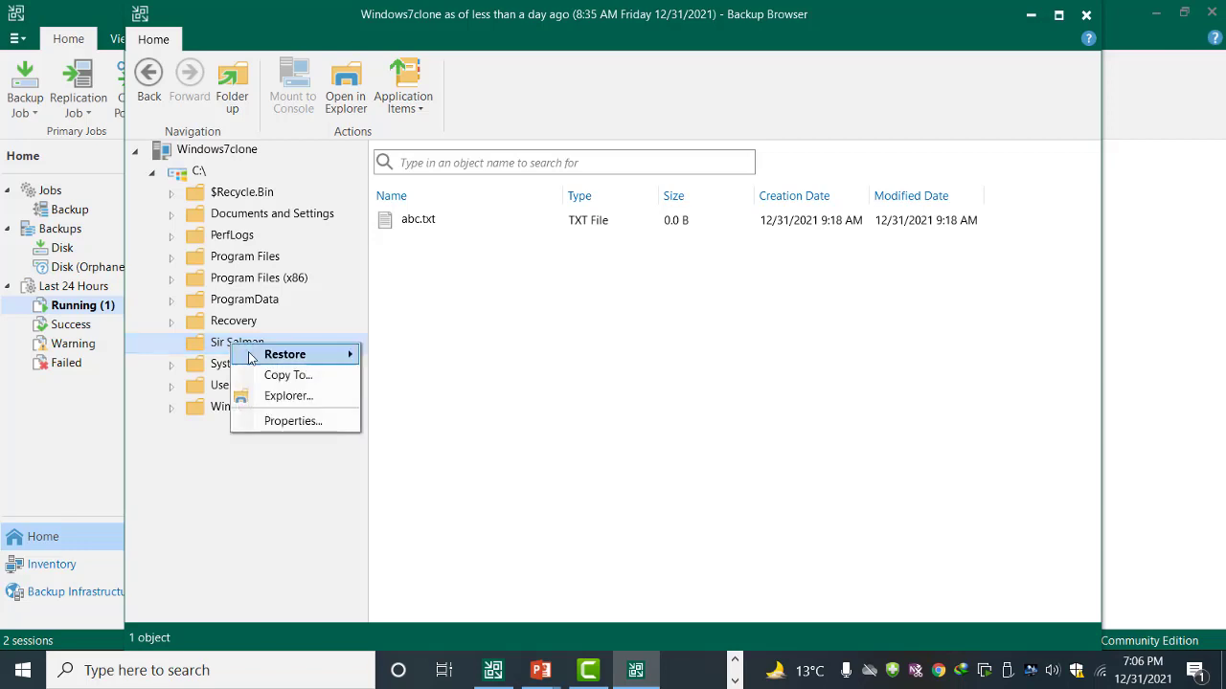
mouse_move(259, 358)
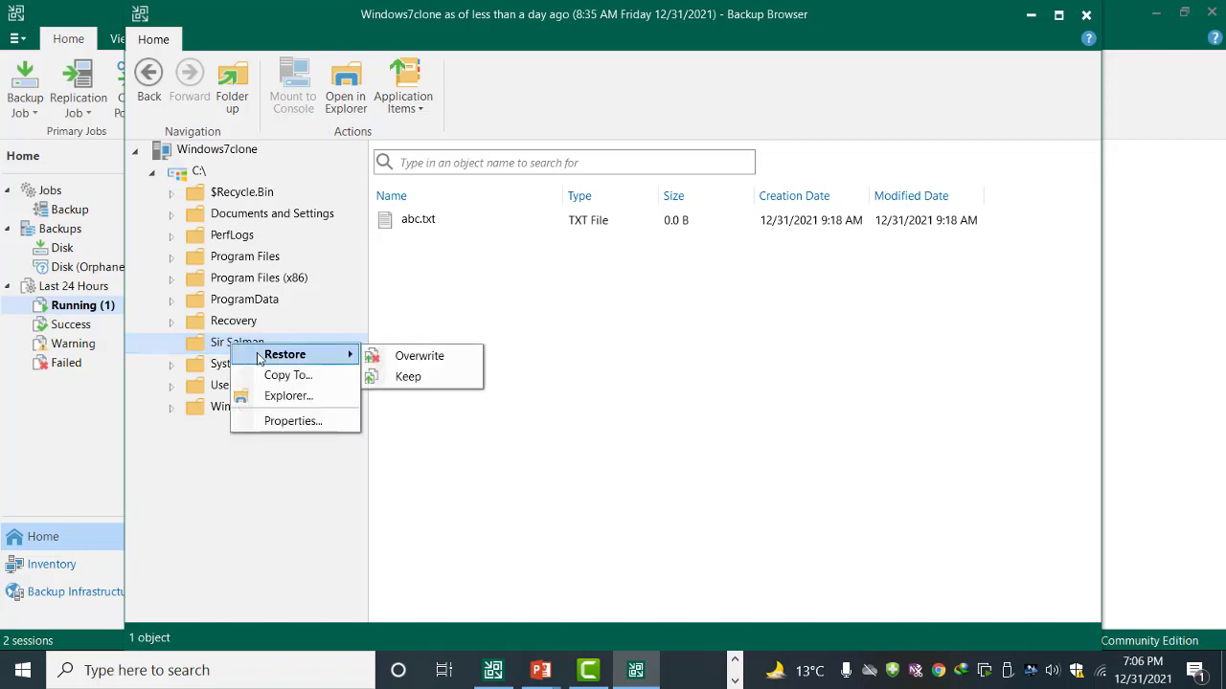
click(426, 362)
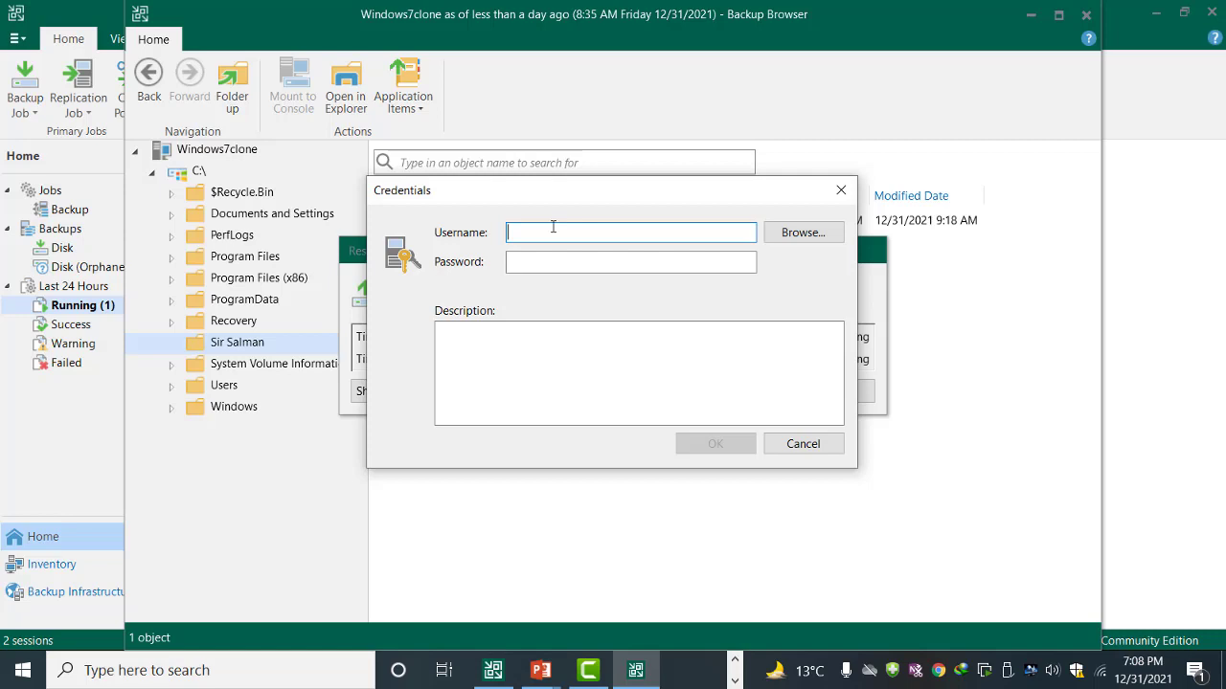
Step: Enter the guest account's username and password and confirm the credentials
text(salman)
click(517, 254)
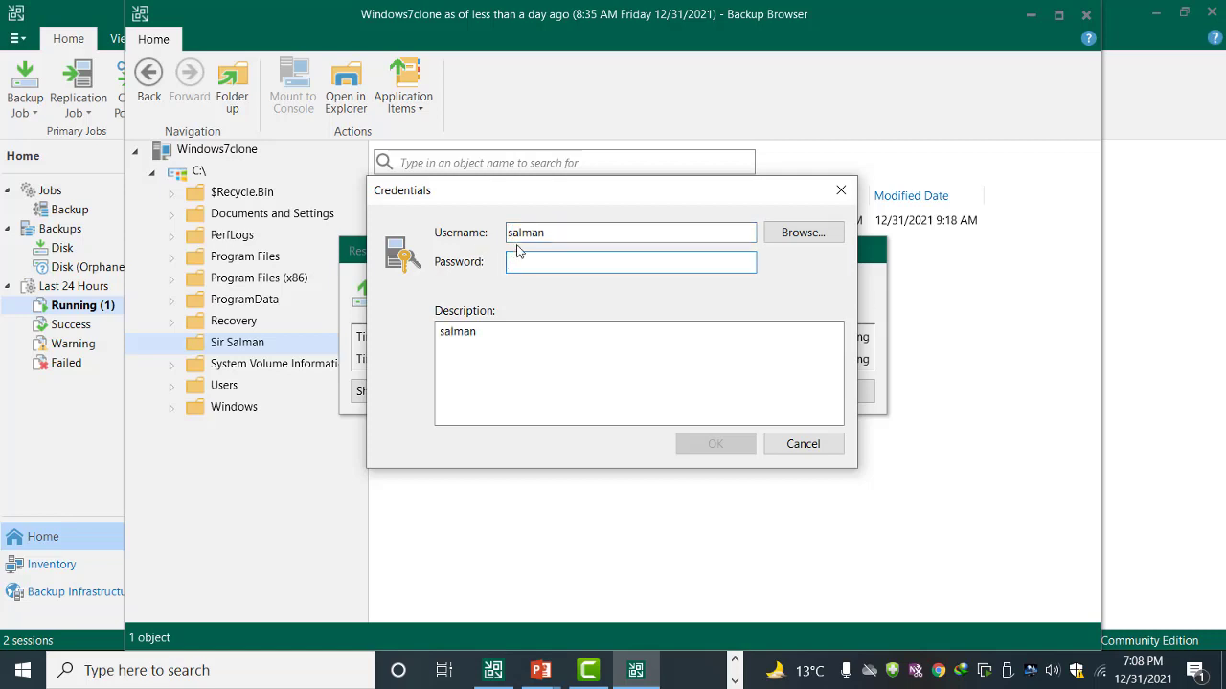
text(123)
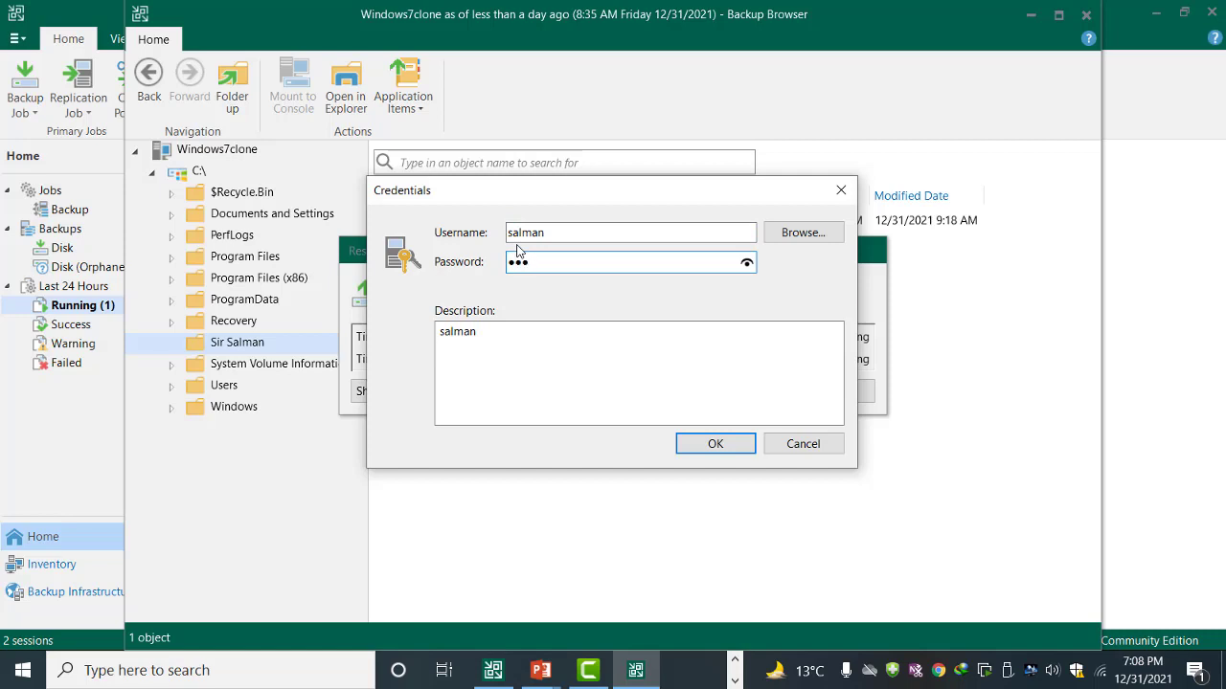
text(4567)
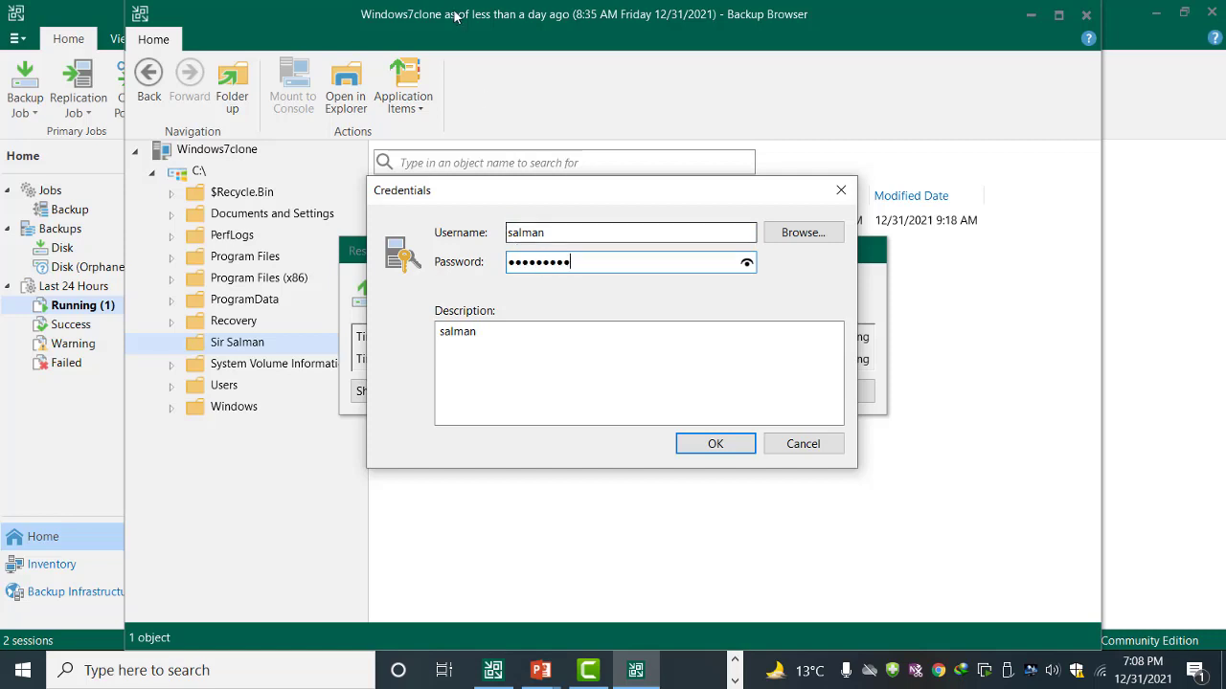
click(727, 445)
Step: Accept the credentials, let the restore complete successfully, and close the report
click(727, 425)
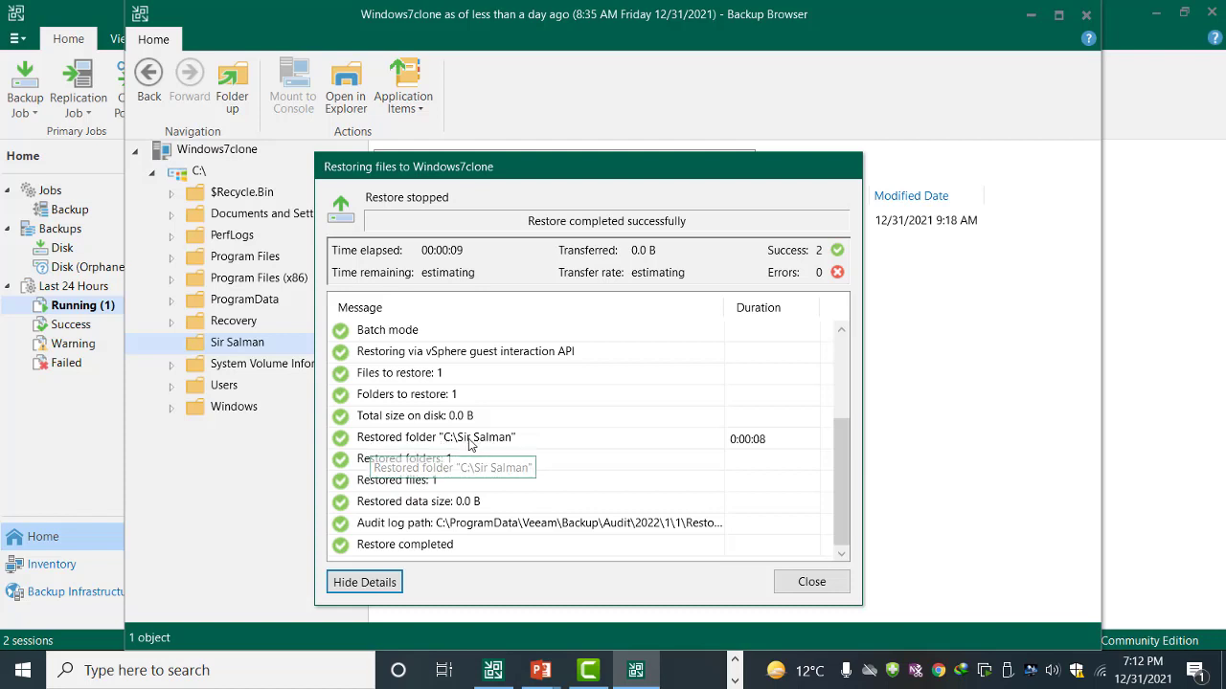
click(811, 582)
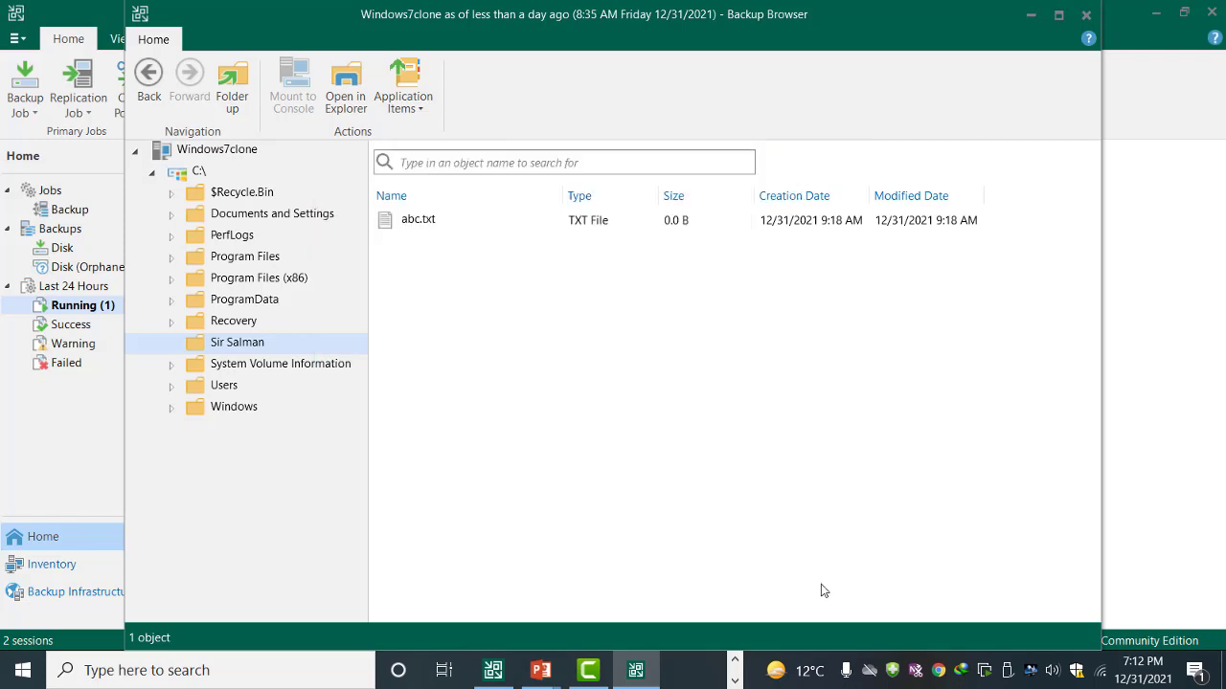
click(735, 681)
Step: Confirm in the VM console that C:\Sir Salman with abc is back, then close the console
click(670, 670)
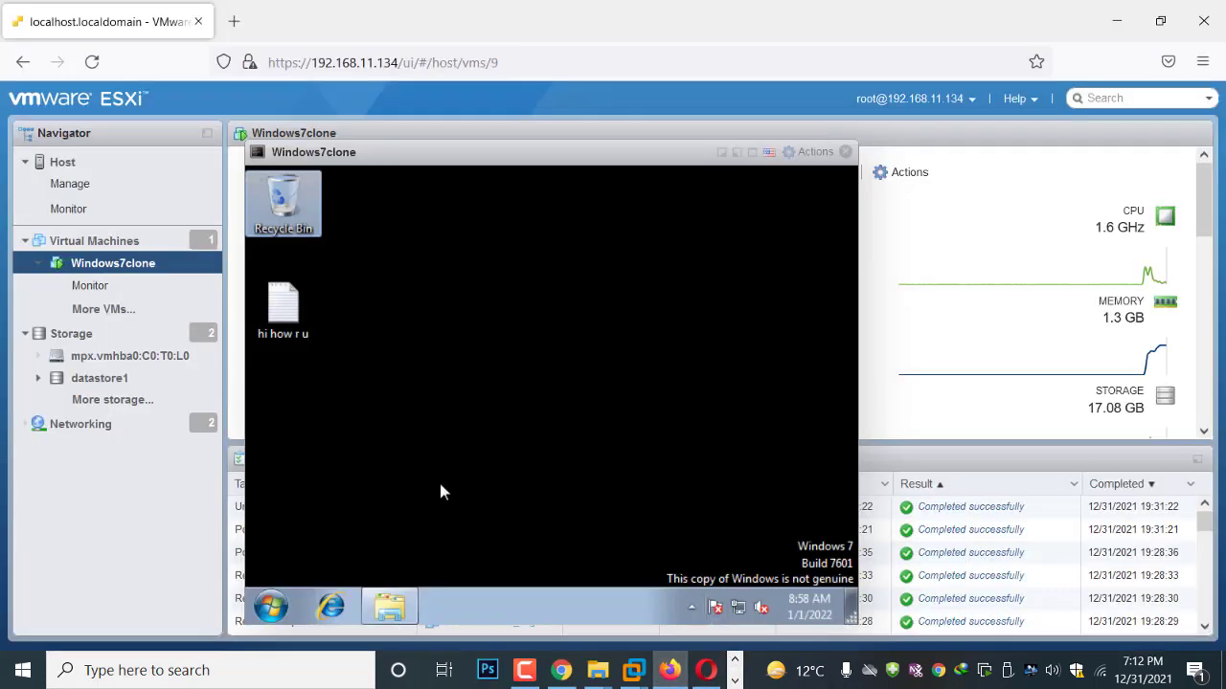
click(396, 610)
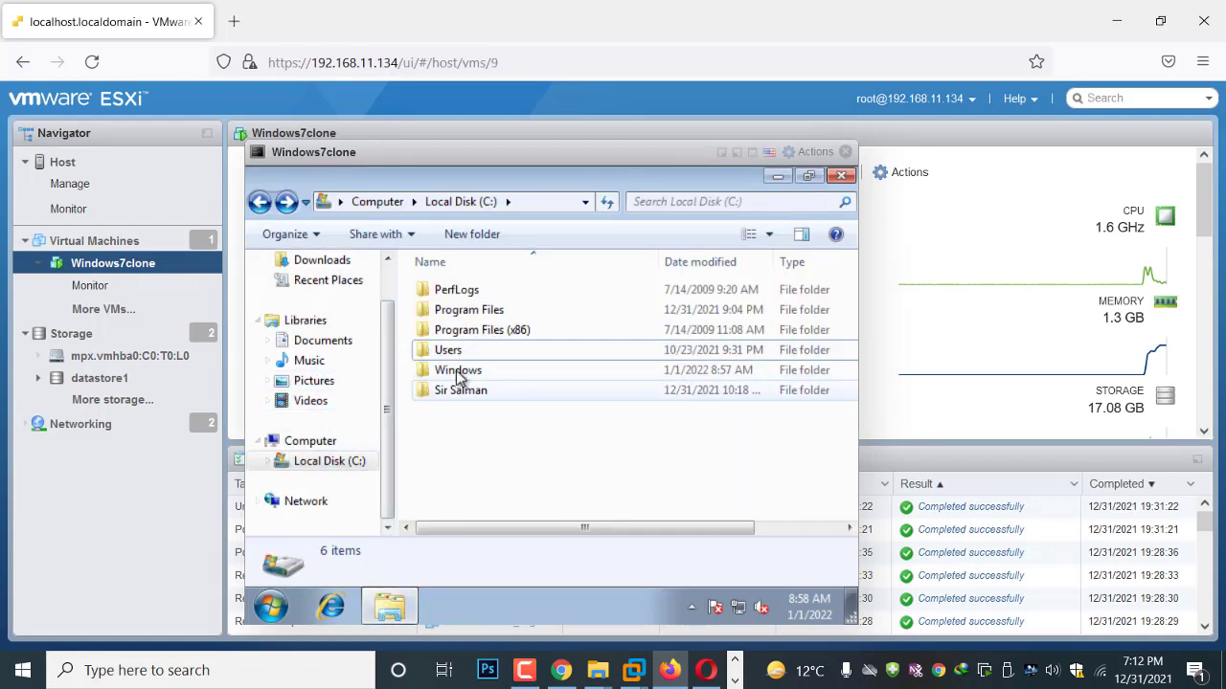
double_click(456, 393)
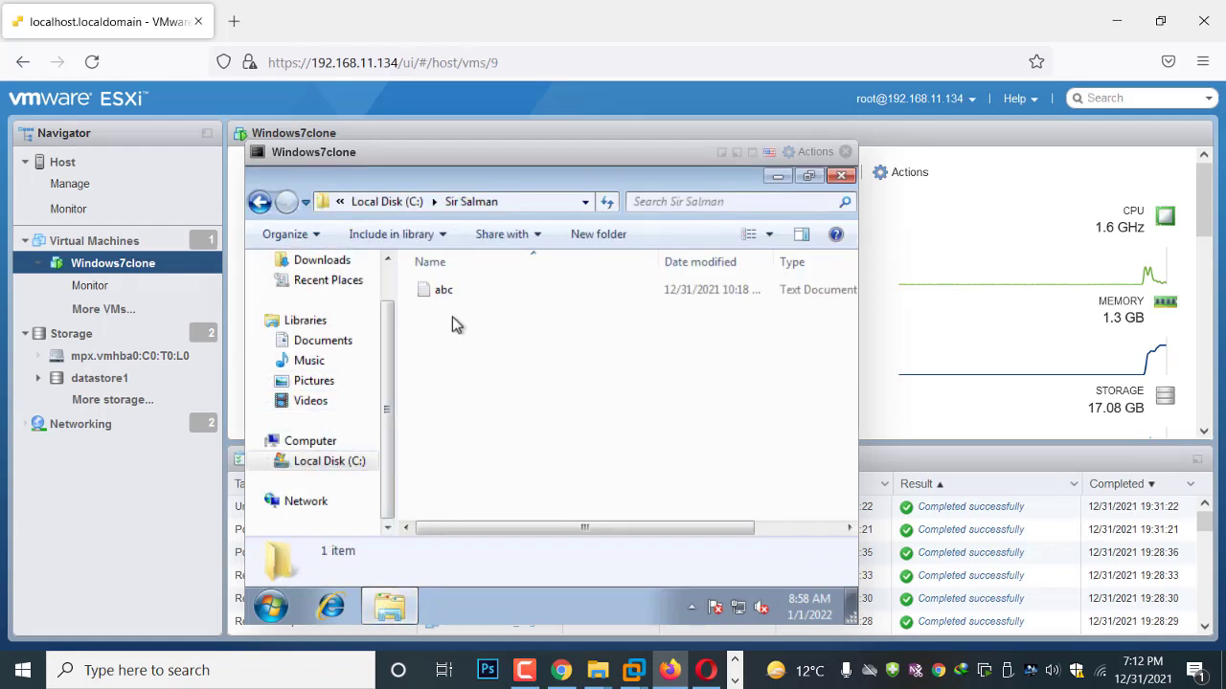
click(845, 153)
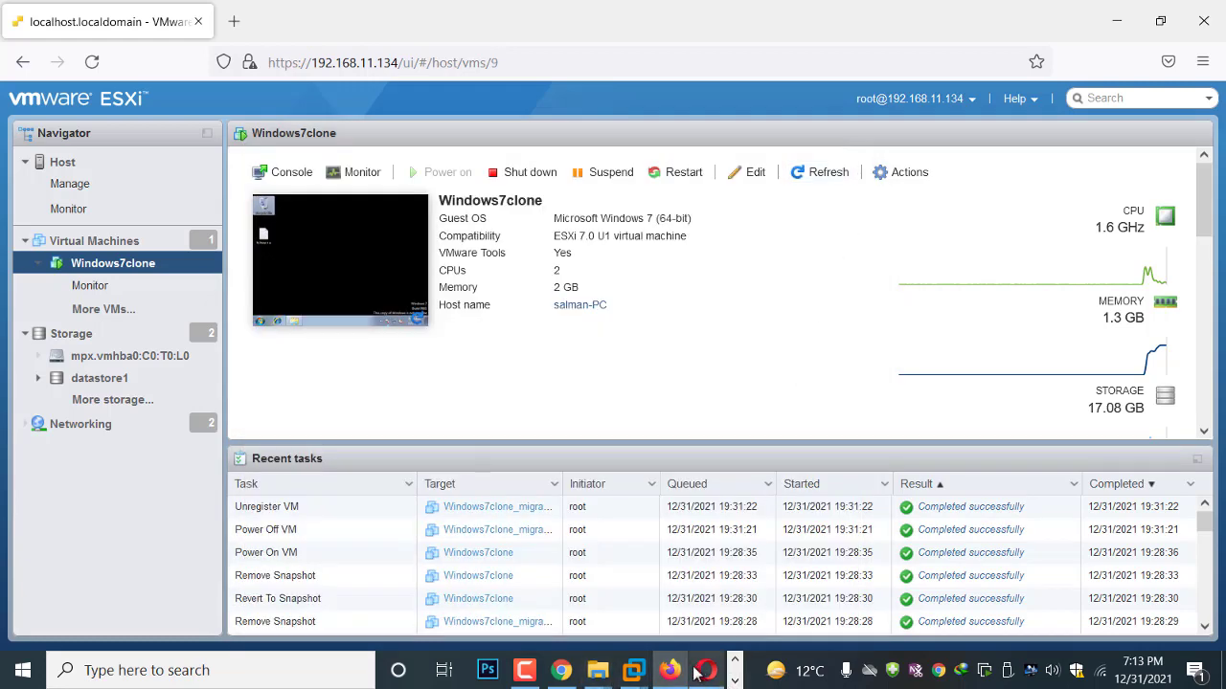
click(735, 682)
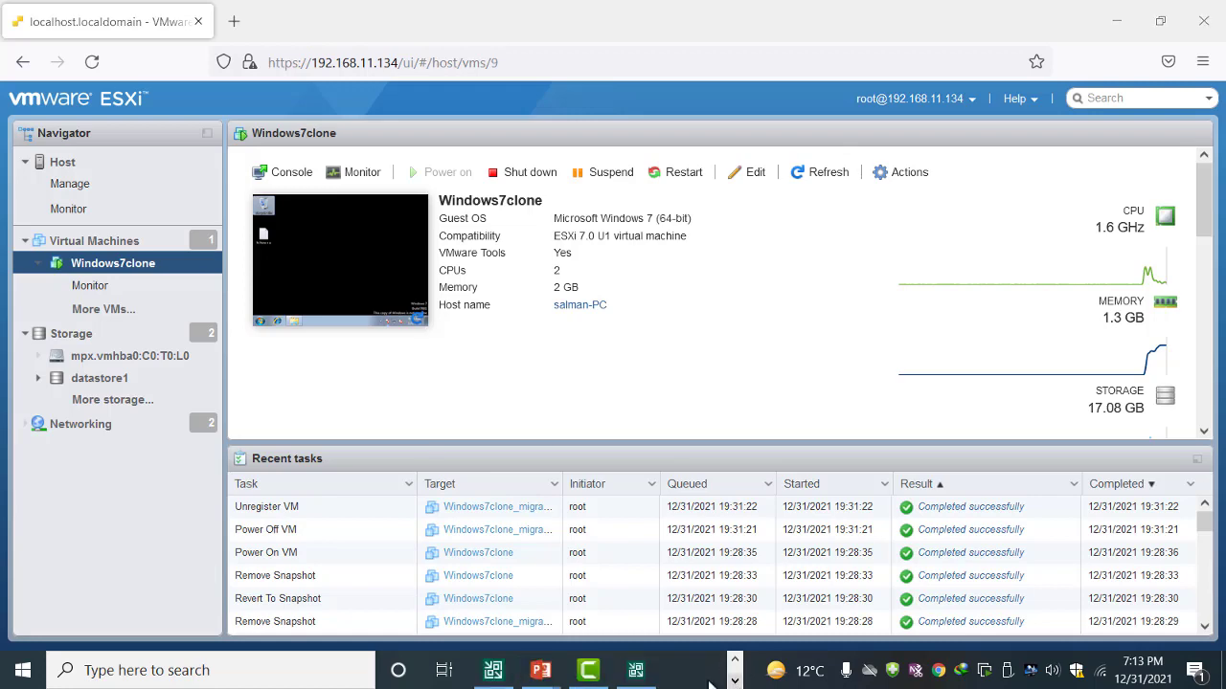
Step: Copy the backed-up Sir Salman folder to the local Documents folder and close the report
click(636, 670)
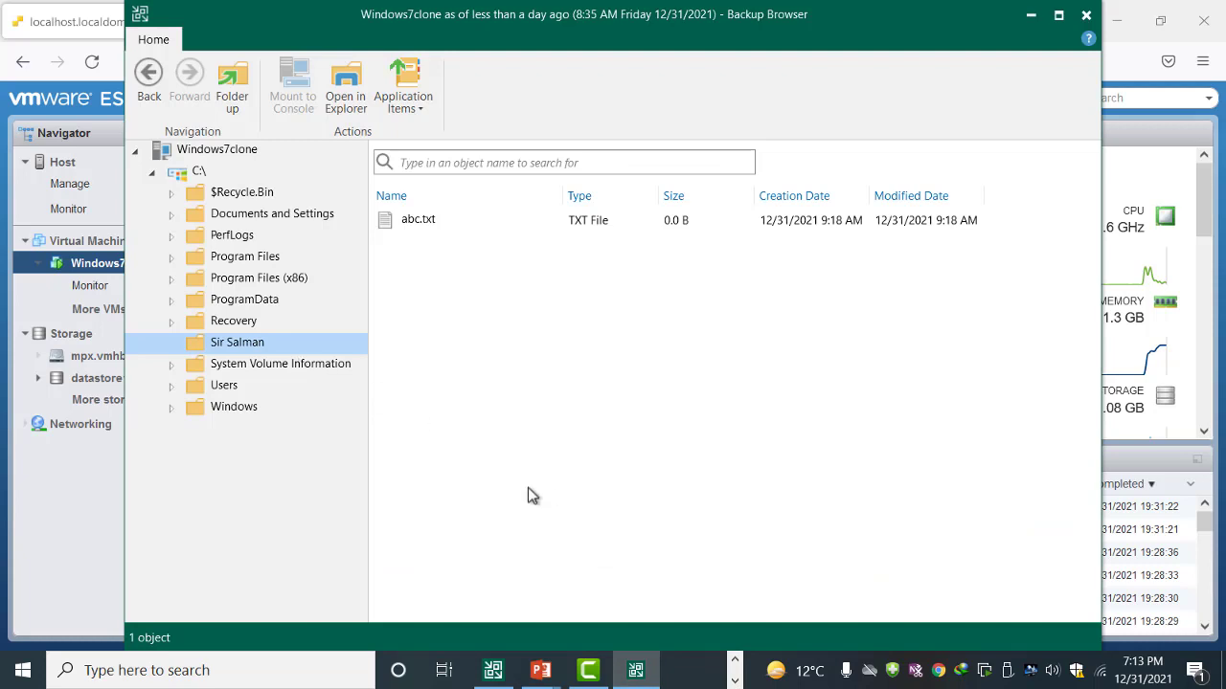
right_click(217, 347)
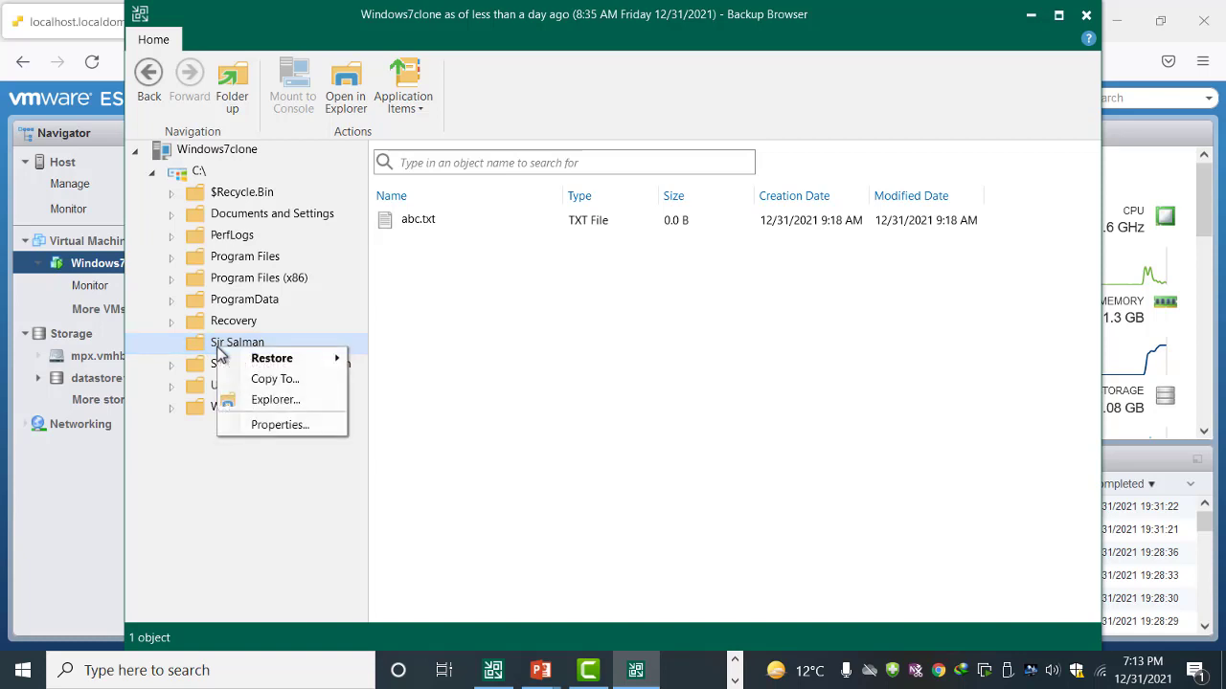
click(266, 388)
click(810, 331)
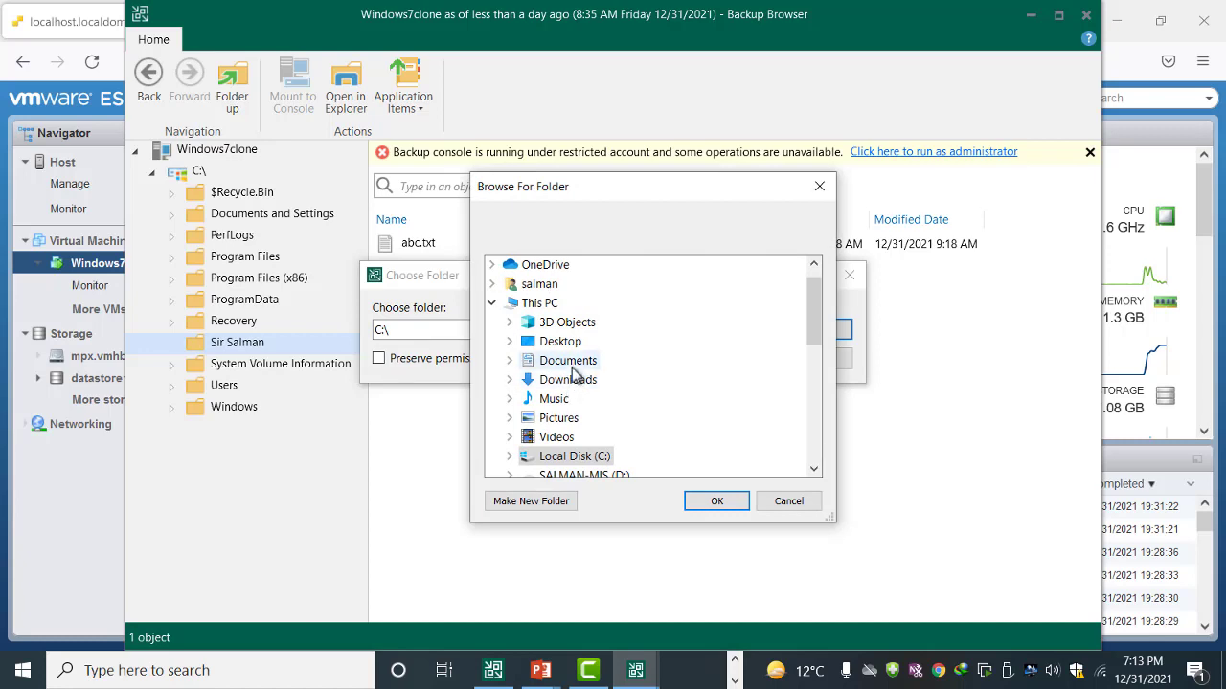
double_click(571, 365)
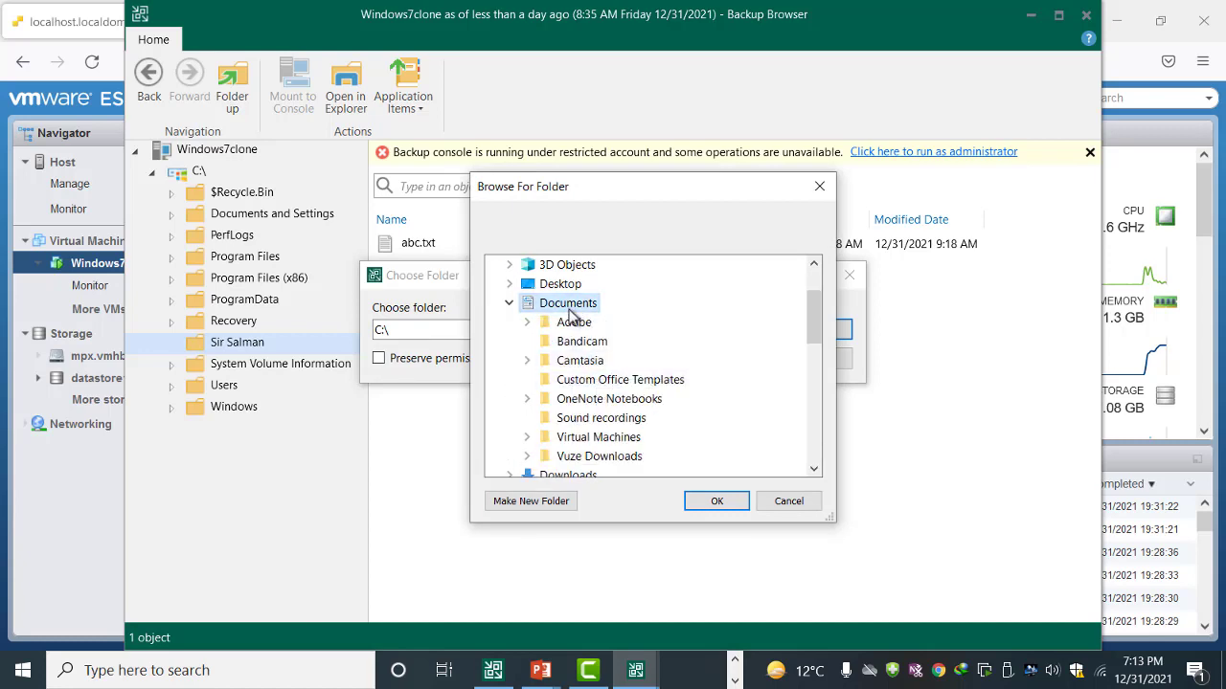
click(707, 505)
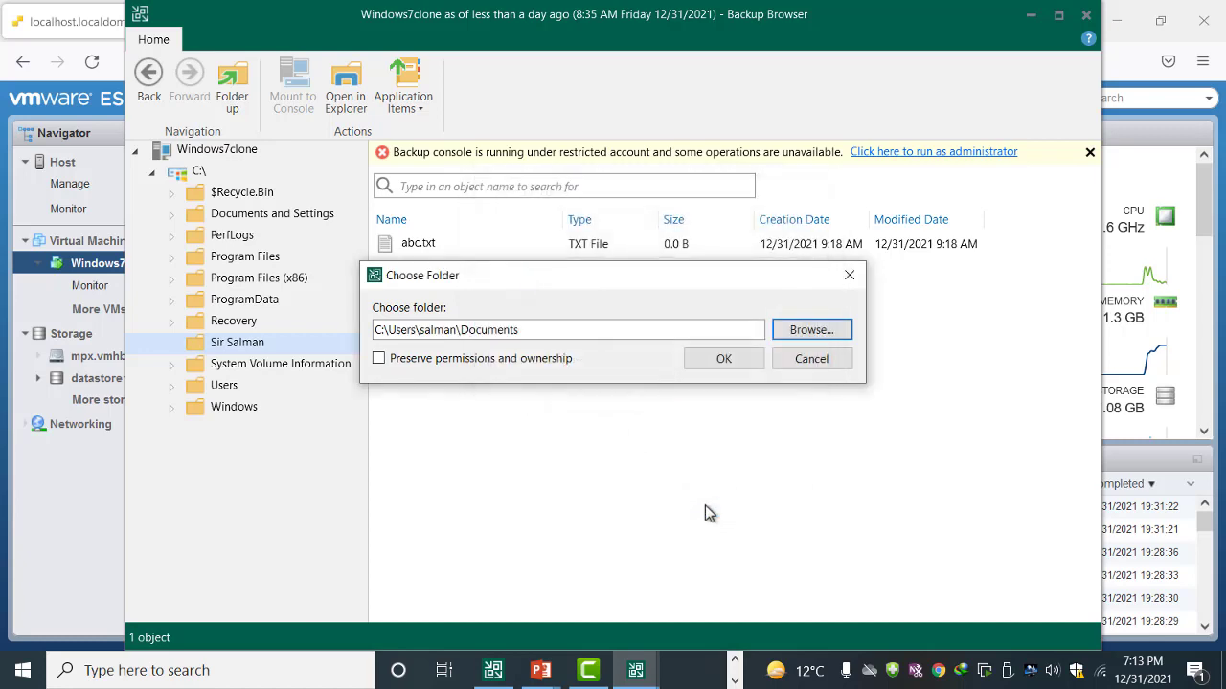
click(720, 367)
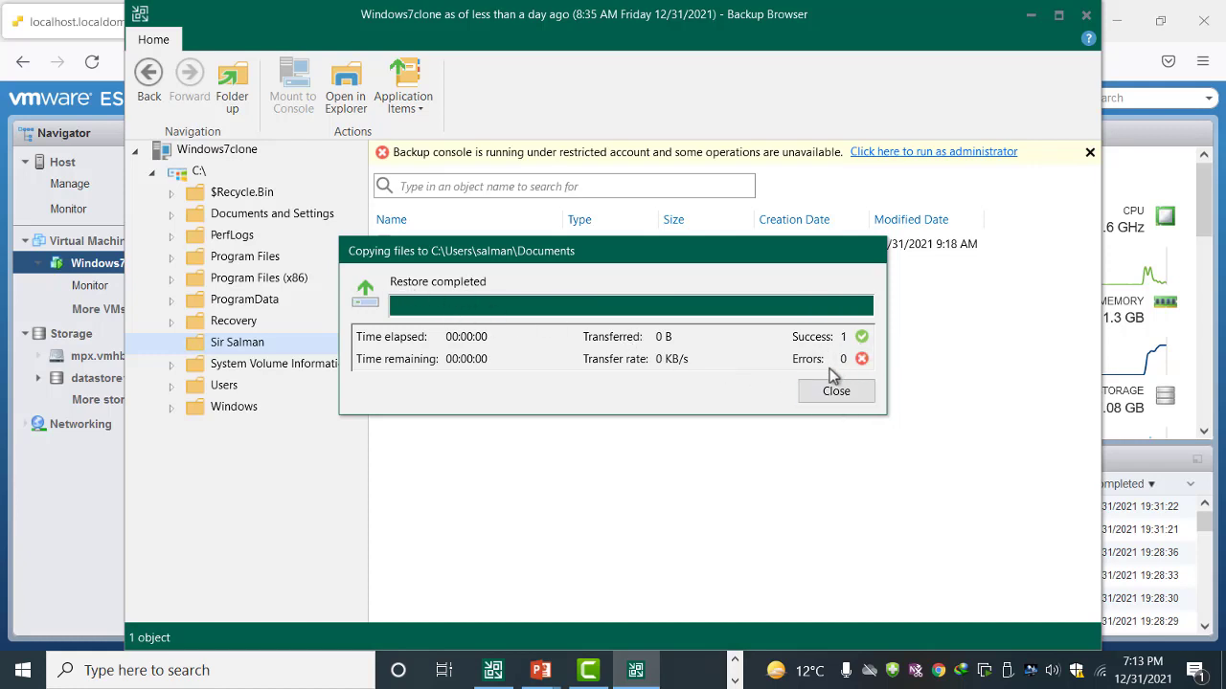
click(850, 393)
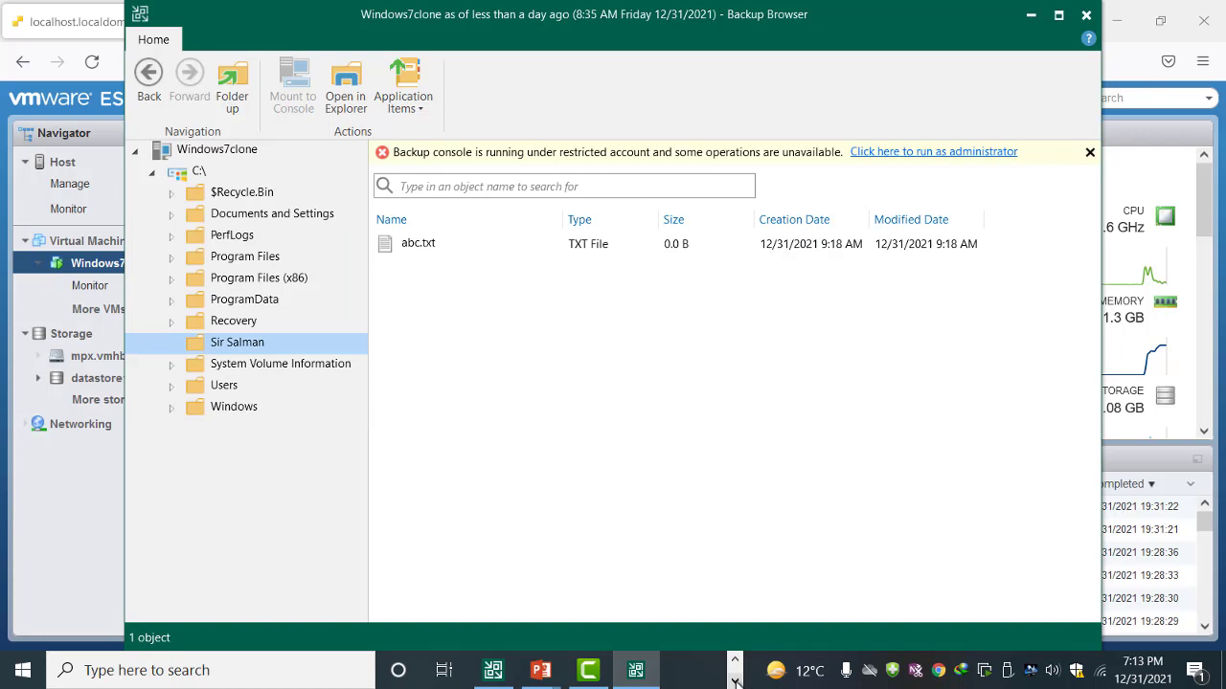
click(734, 681)
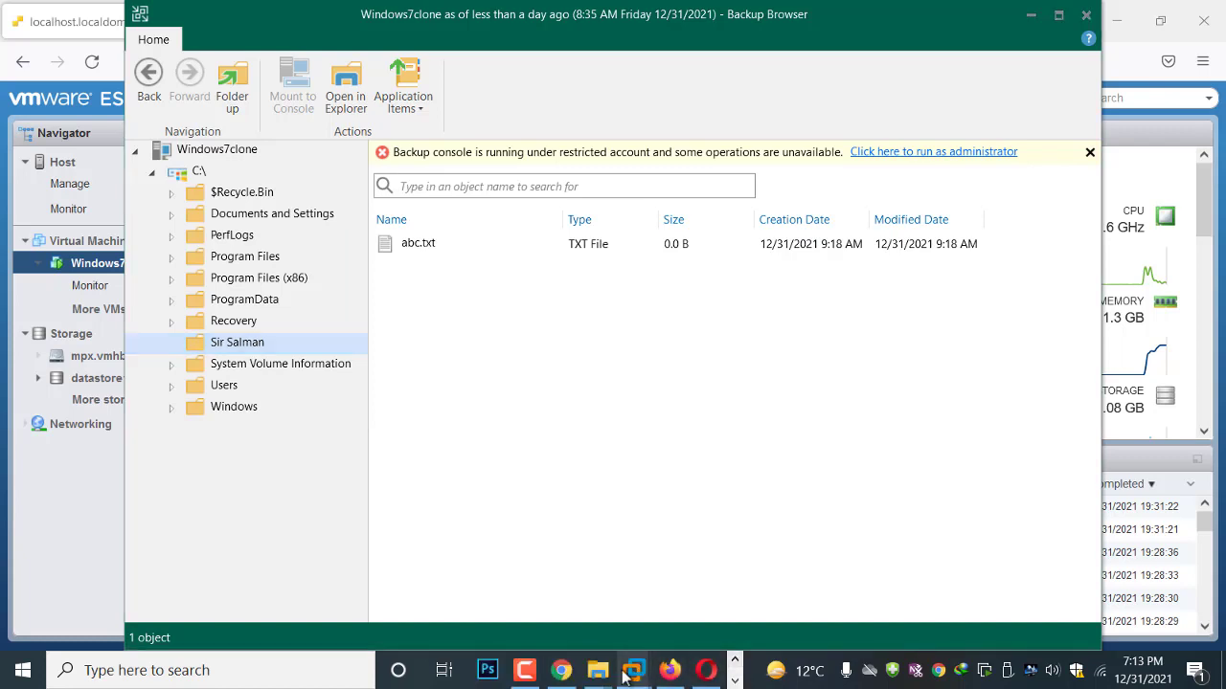
Step: Verify the Sir Salman copy in Documents contains abc.txt, return to Documents, and show the recorder
click(596, 671)
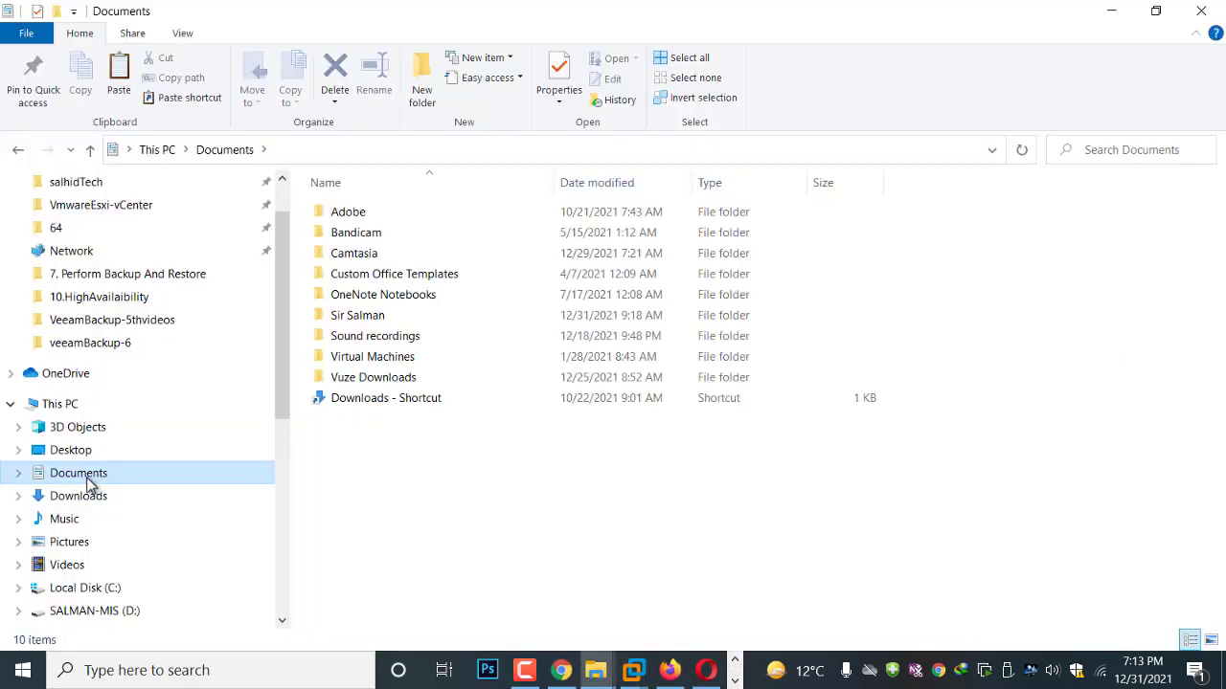
double_click(359, 320)
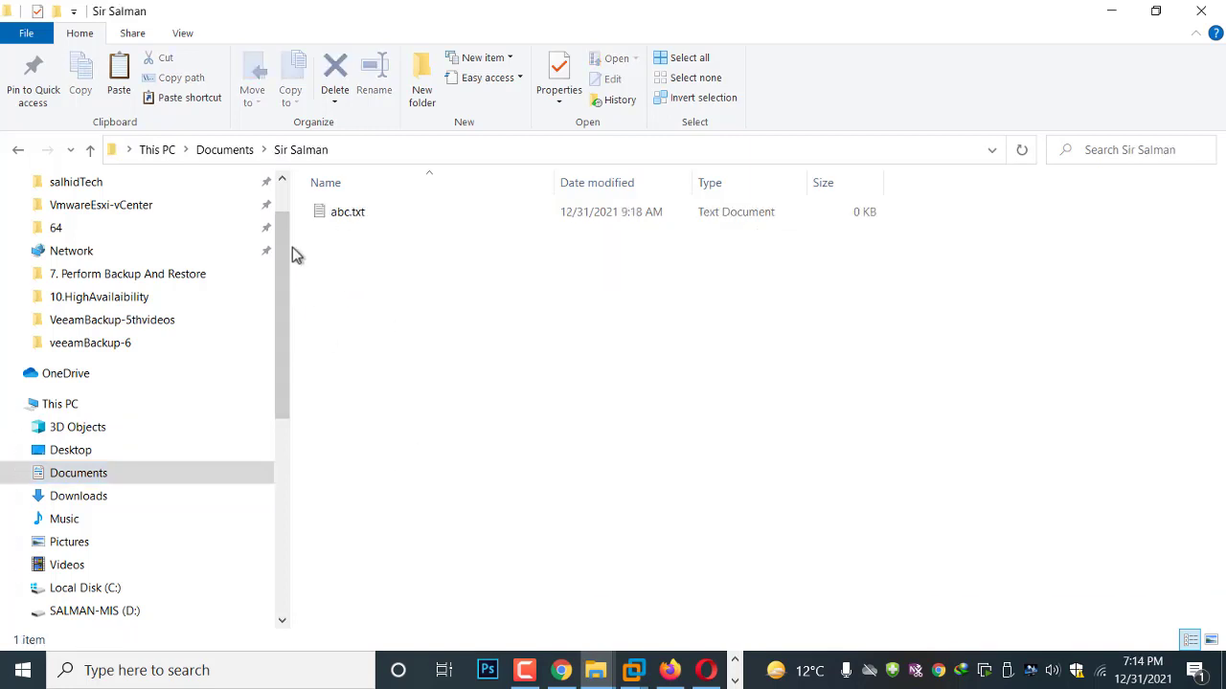
click(90, 150)
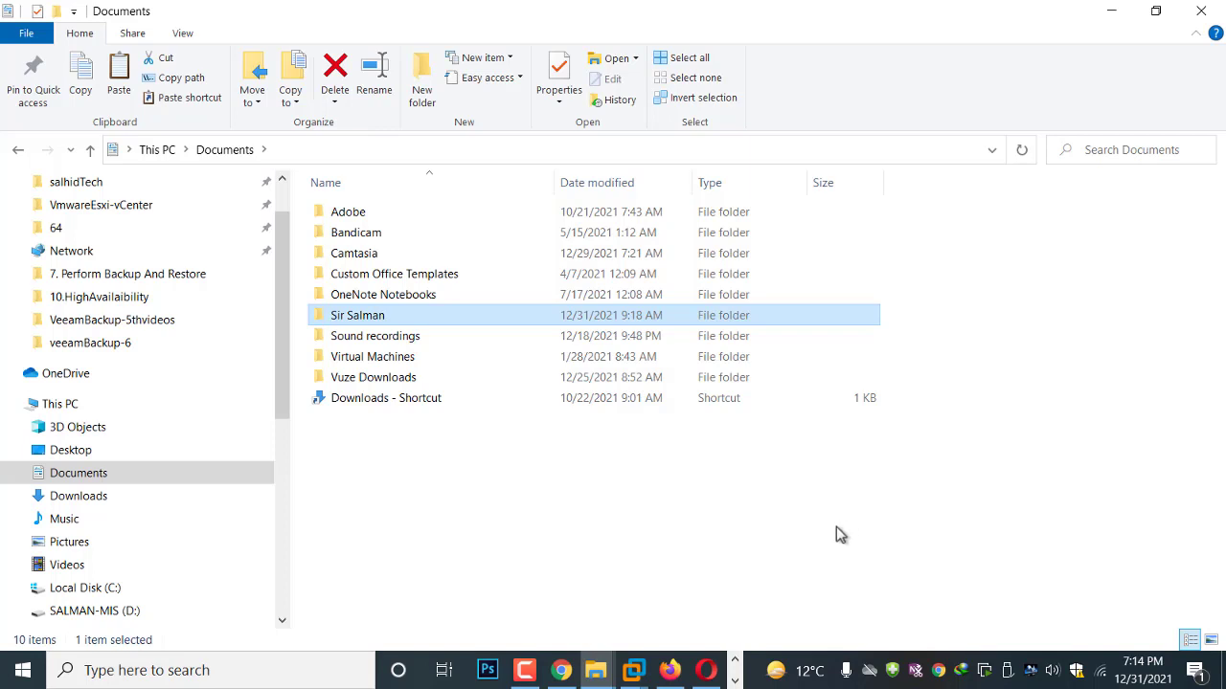
click(524, 670)
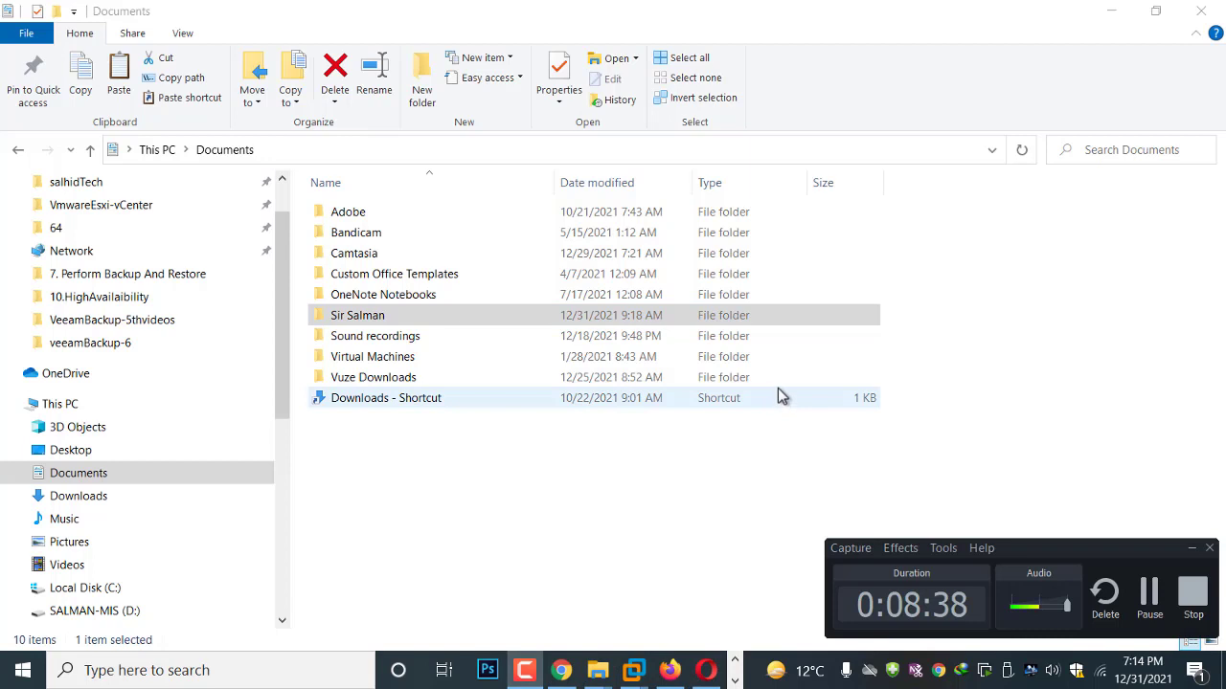